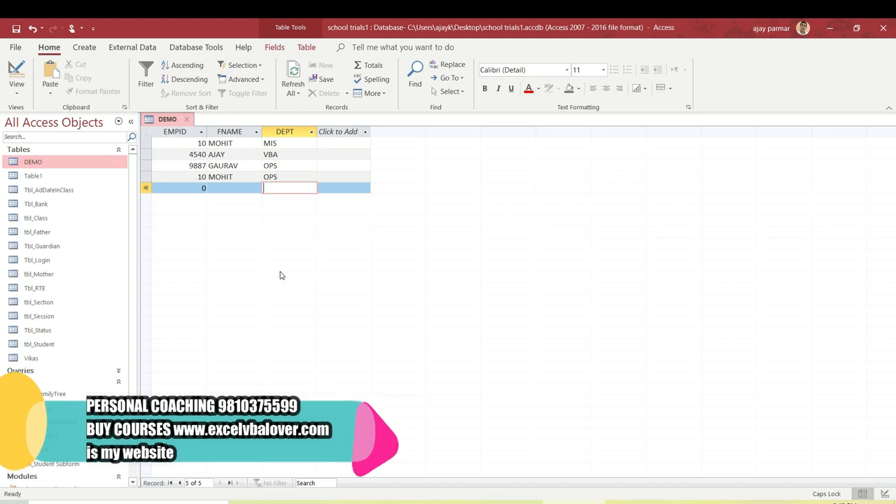
Close the open DEMO table and create a single-record form based on it.
click(187, 123)
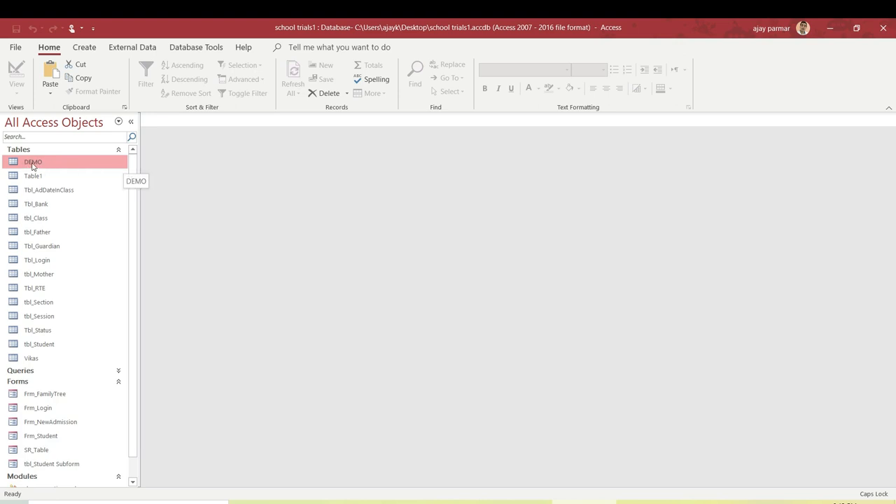
click(87, 52)
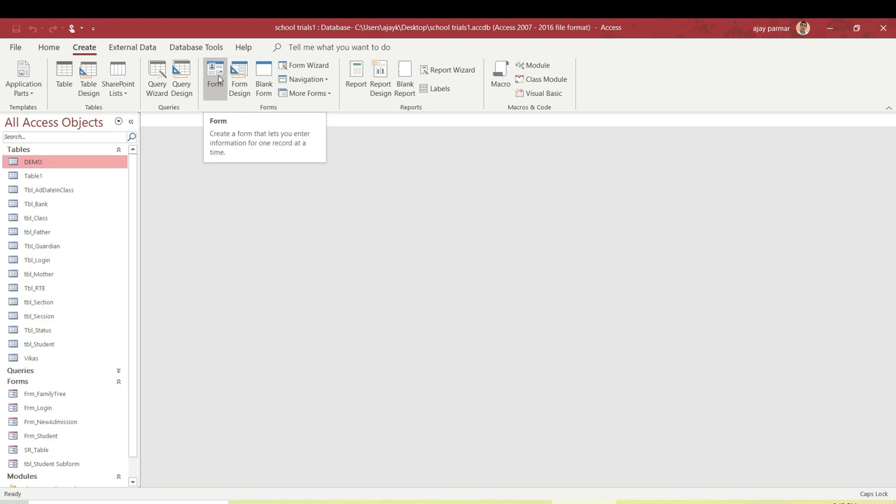
click(219, 80)
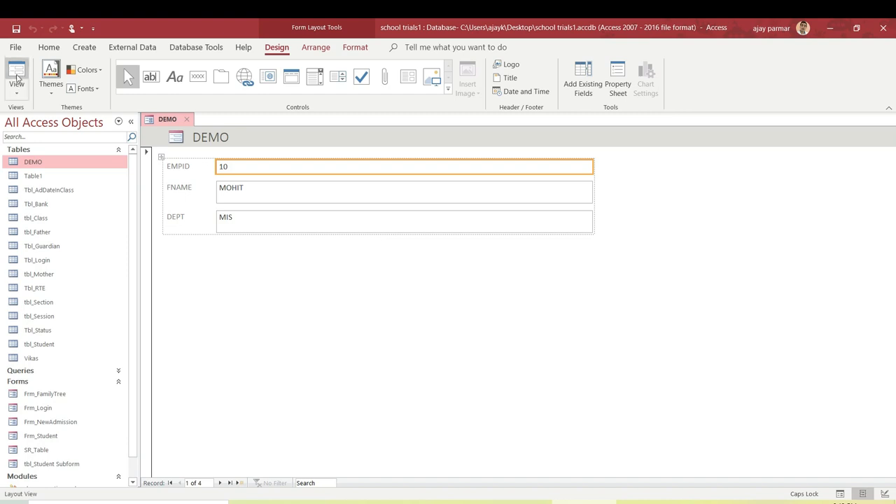
Switch the DEMO form to Form View and browse forward through its records to a blank one and back to the first.
click(17, 96)
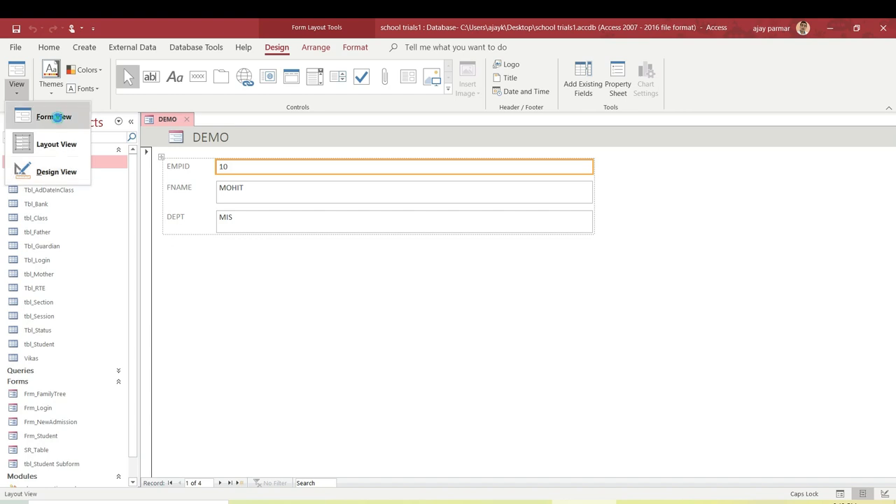
click(55, 117)
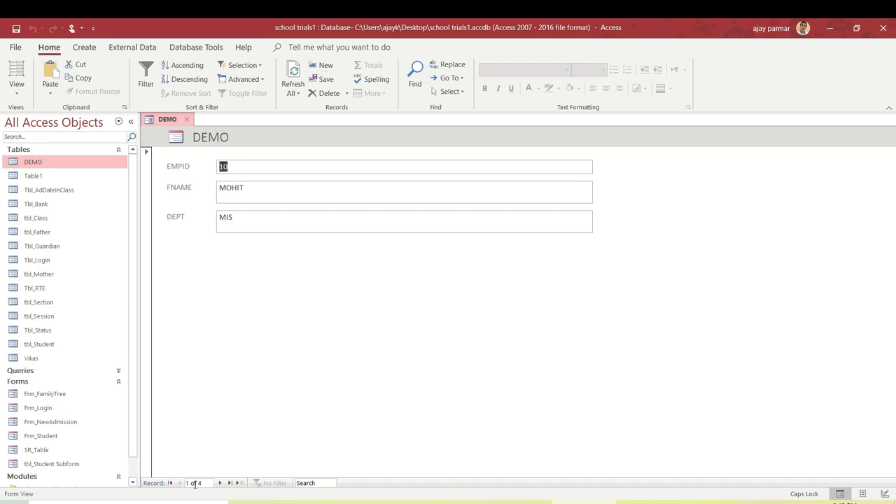
click(220, 484)
click(220, 483)
click(220, 484)
click(219, 483)
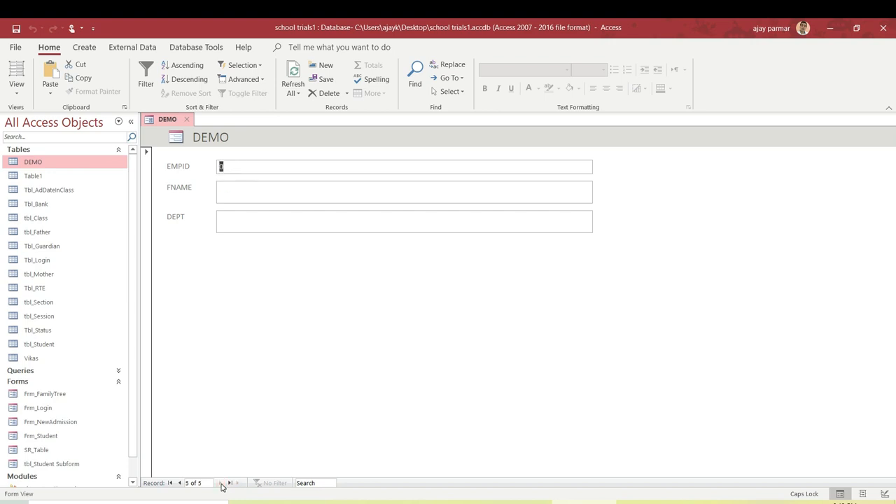
click(180, 484)
click(180, 484)
click(180, 483)
click(180, 483)
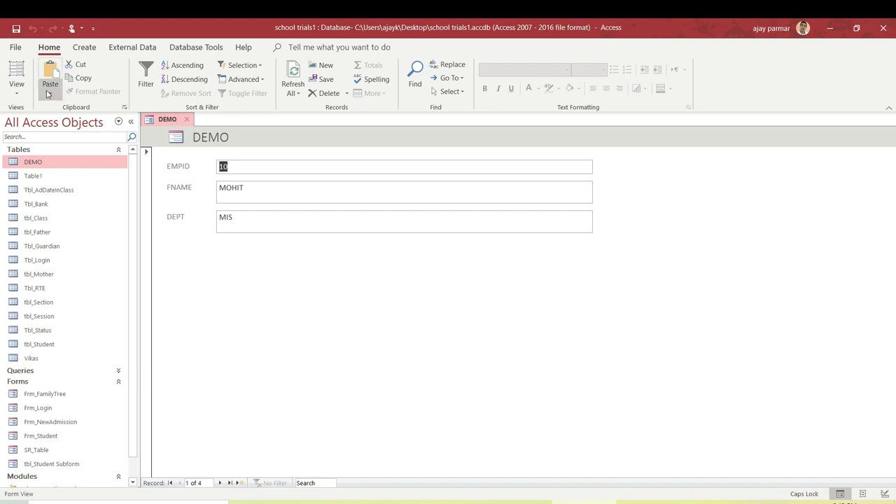
In Layout View, narrow the EMPID, FNAME and DEPT text boxes together to about 3 cm.
click(16, 91)
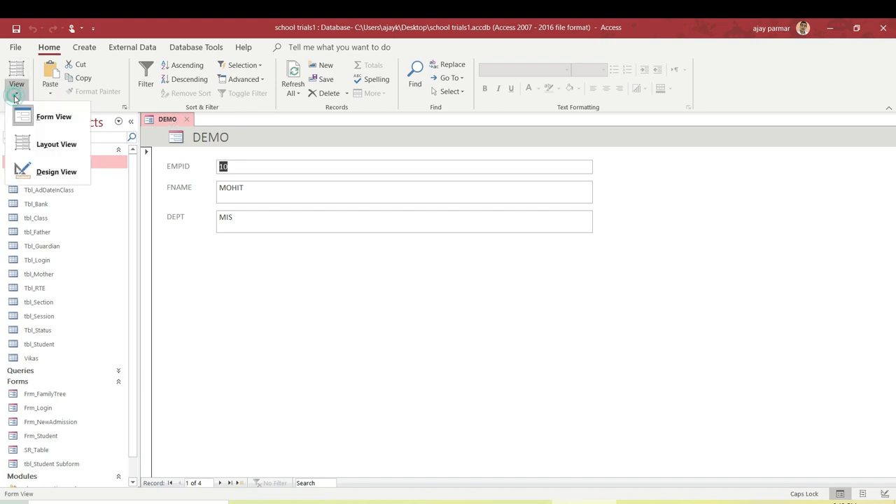
click(58, 145)
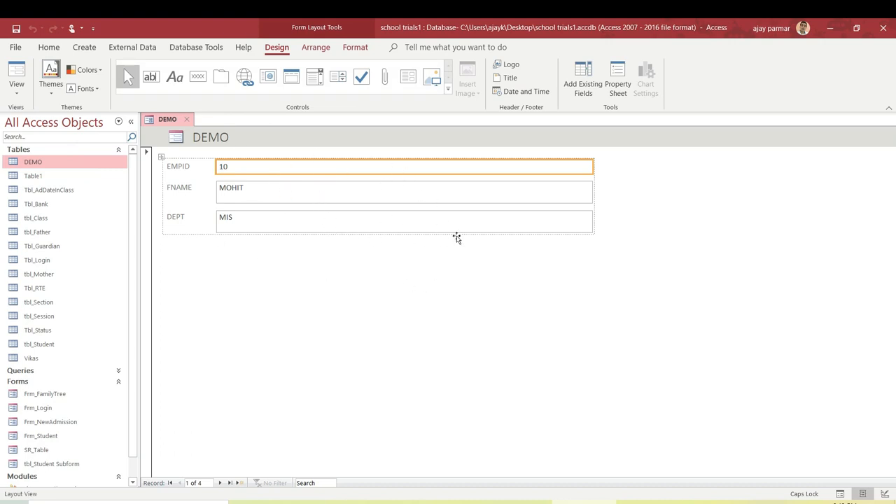
click(468, 272)
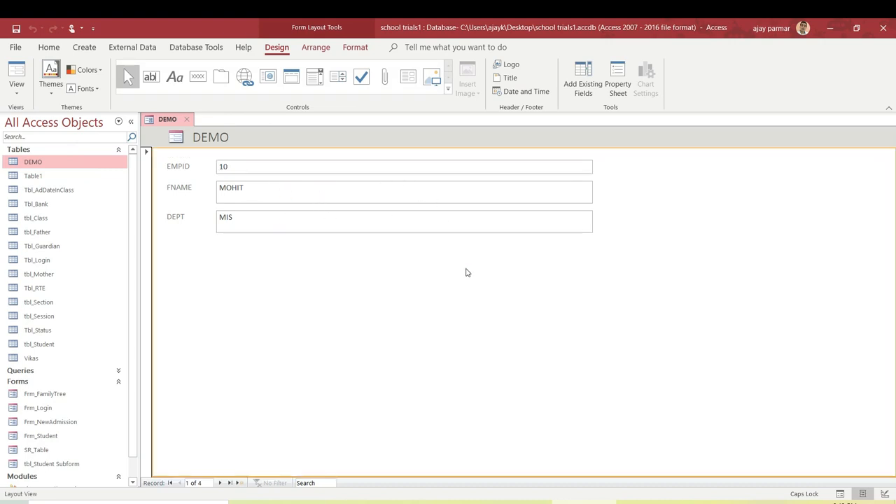
click(372, 175)
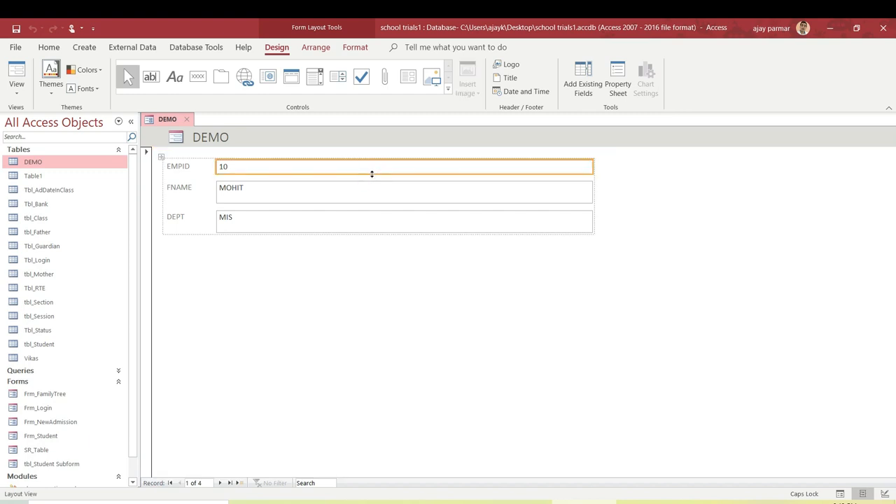
click(378, 248)
click(475, 169)
drag(593, 168, 284, 177)
click(211, 233)
click(230, 233)
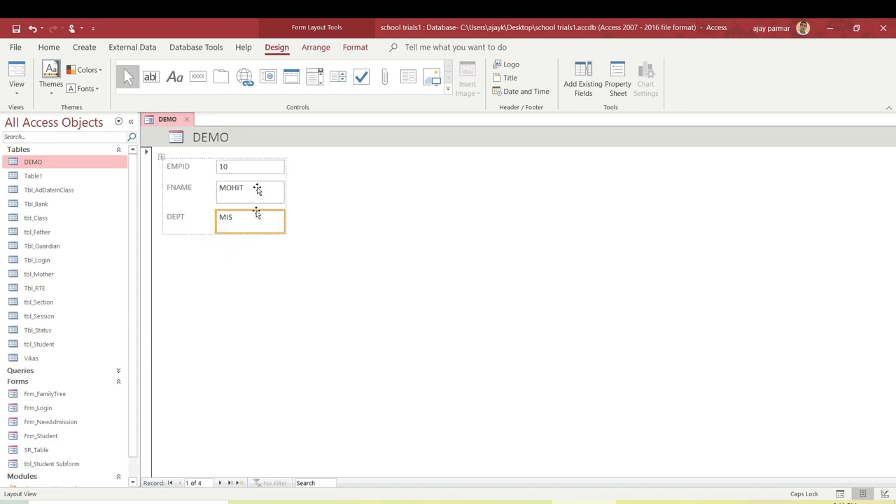
Move the whole block of fields and labels slightly within the form and deselect it.
click(162, 155)
drag(164, 155, 165, 156)
click(337, 198)
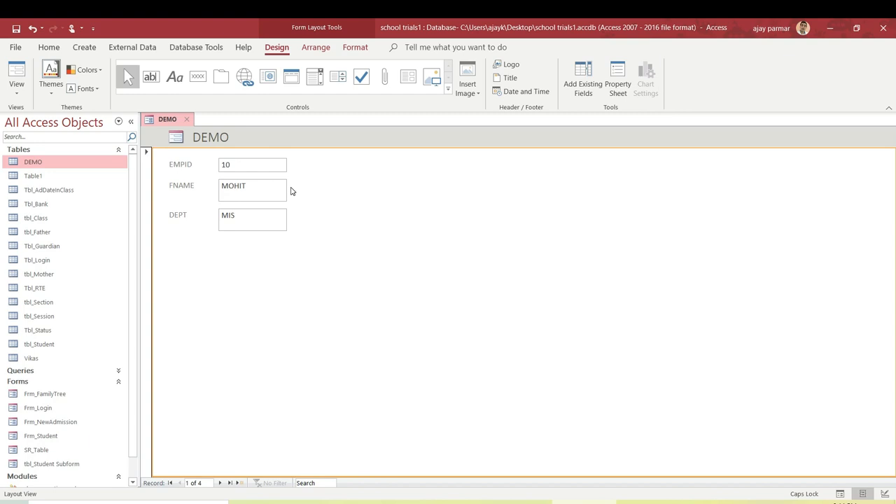
Show the form in Design View and select its Detail section.
click(16, 88)
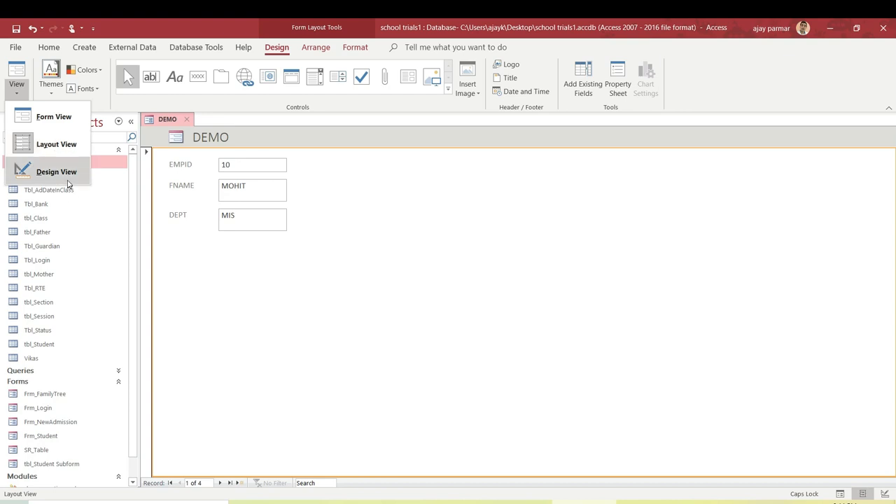
click(56, 172)
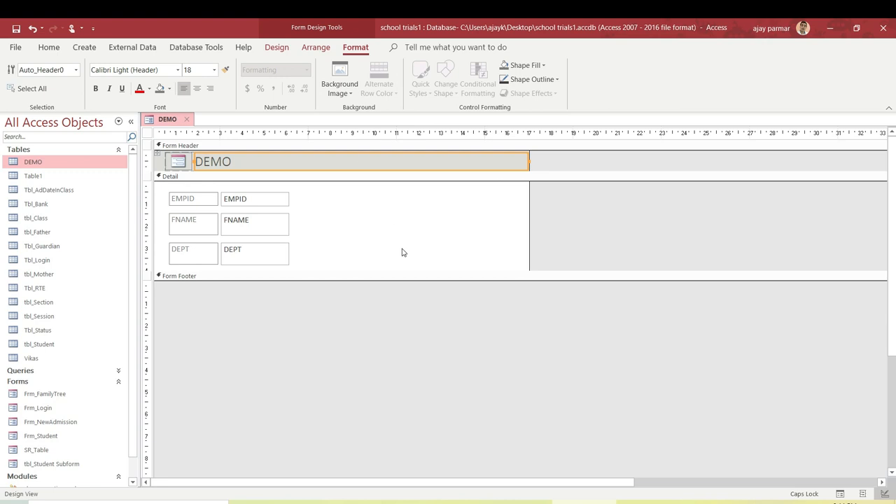
click(447, 256)
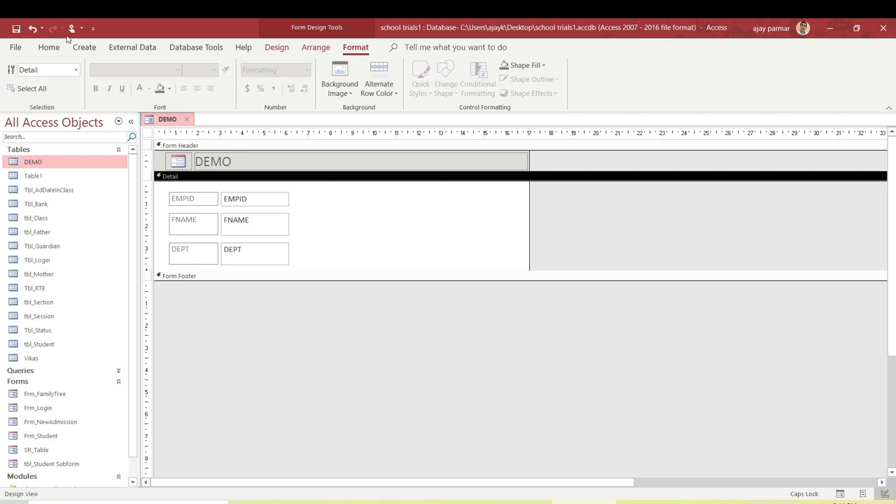
Return to Form View and step through the records to the blank entry and back to the first record.
click(48, 54)
click(16, 70)
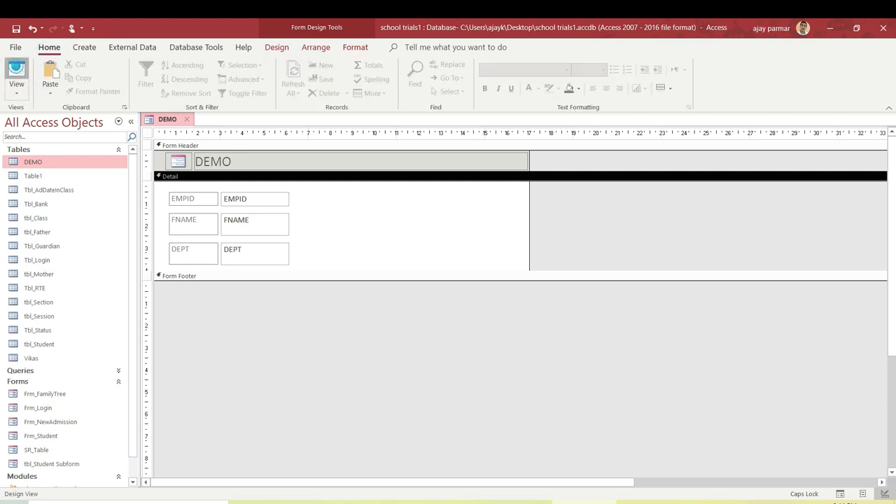
click(221, 483)
click(220, 483)
click(220, 483)
click(221, 483)
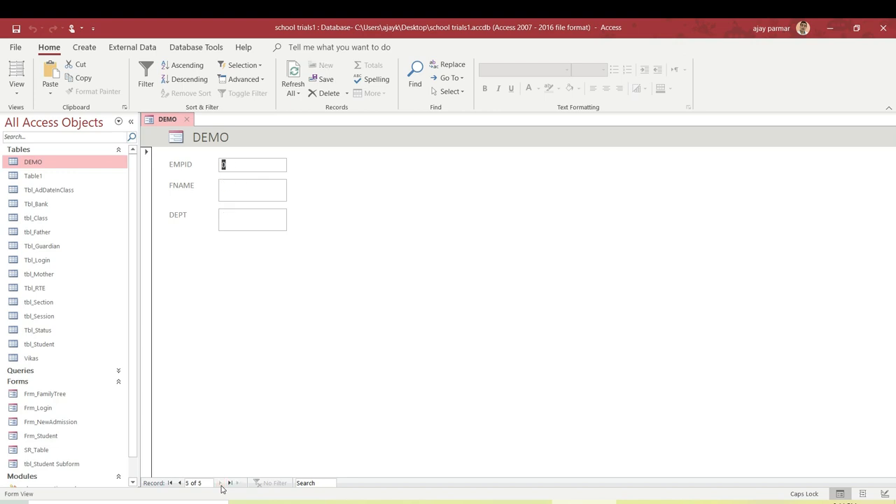
click(180, 483)
click(180, 483)
click(180, 483)
click(180, 483)
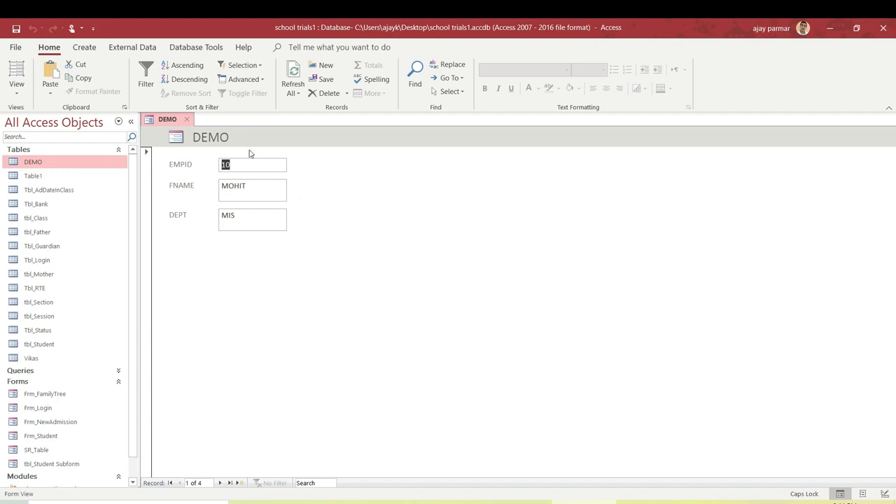
Reopen the form in Design View and examine its section structure, ending with the Detail section selected.
right_click(165, 123)
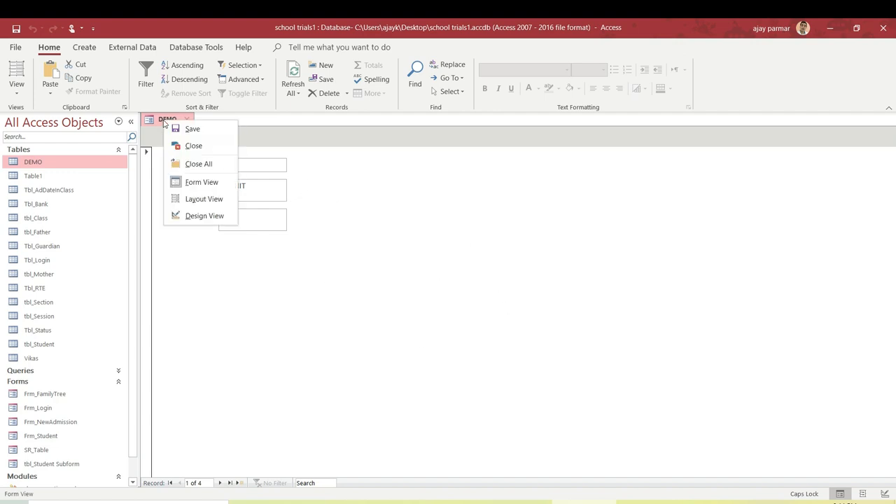
click(205, 216)
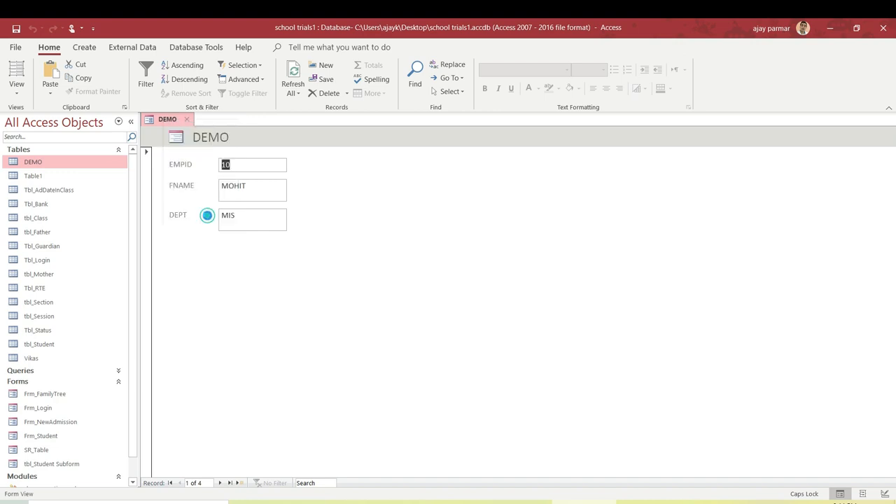
click(350, 245)
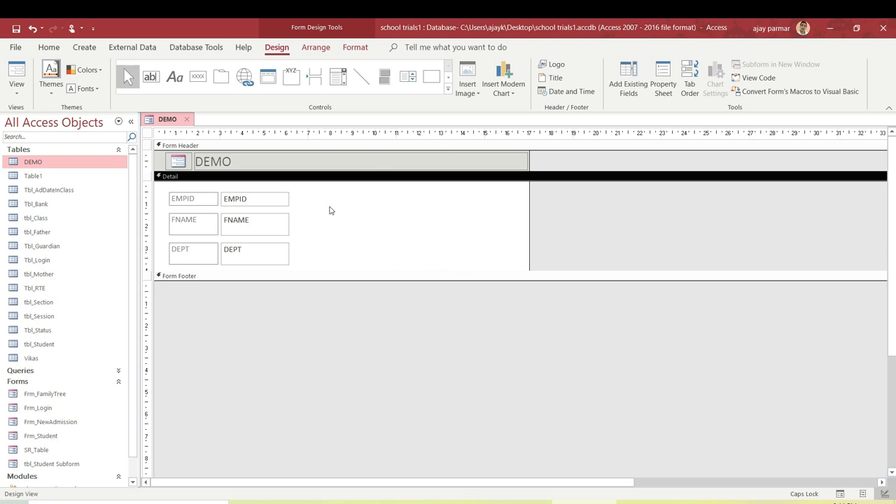
click(232, 322)
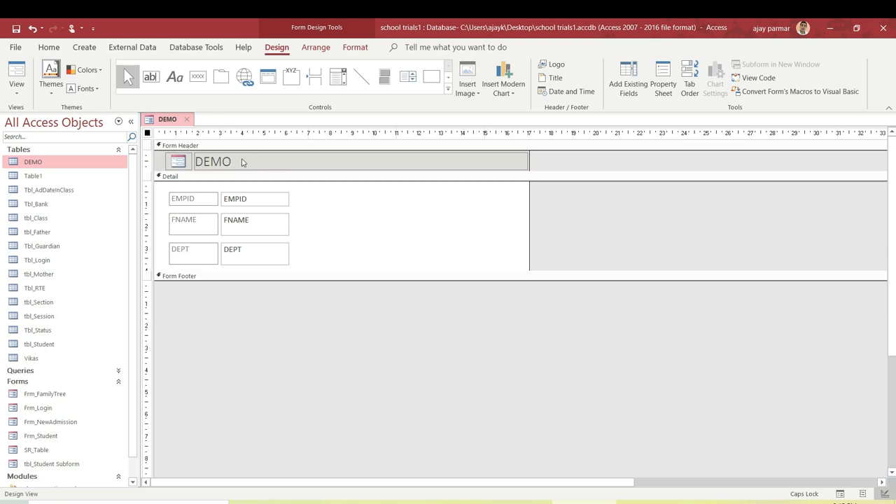
click(369, 233)
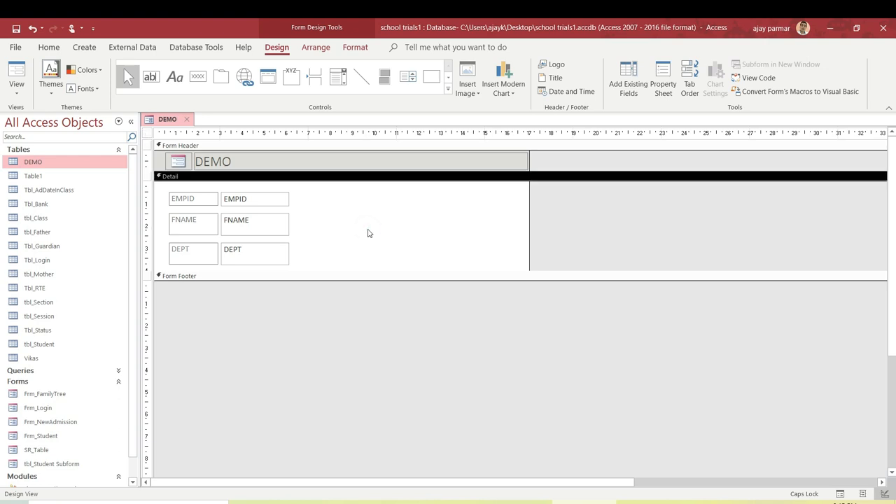
Check the form in Form View, and delete the DEMO title and logo from the Form Header in Design View.
click(16, 74)
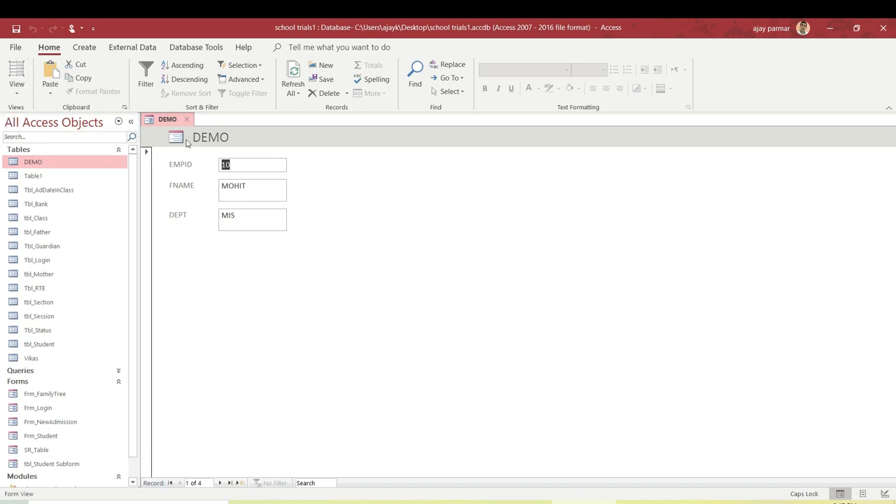
click(16, 86)
click(56, 172)
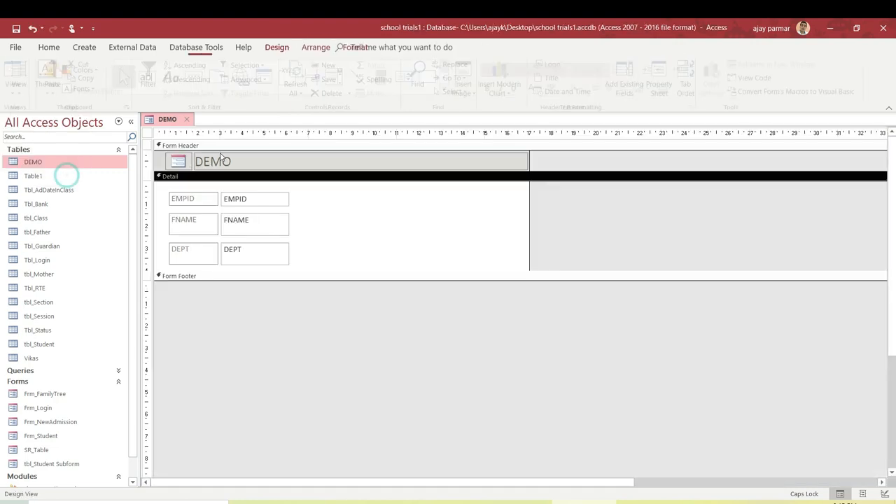
click(228, 163)
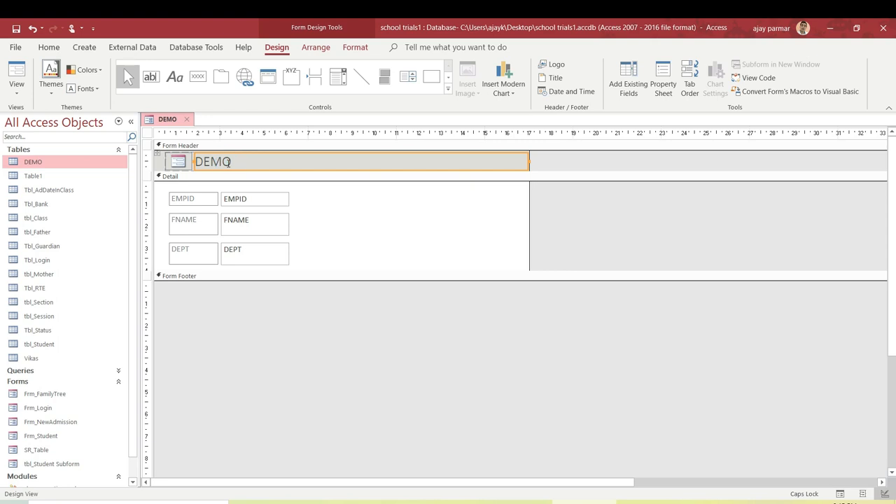
key(Delete)
click(186, 163)
key(Delete)
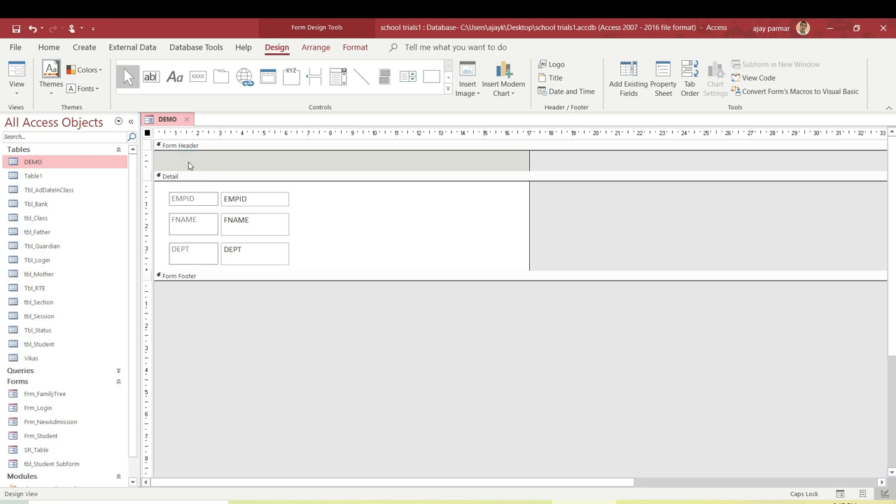
Select the Form Header and Detail sections in turn to compare the areas they cover.
click(207, 162)
click(236, 166)
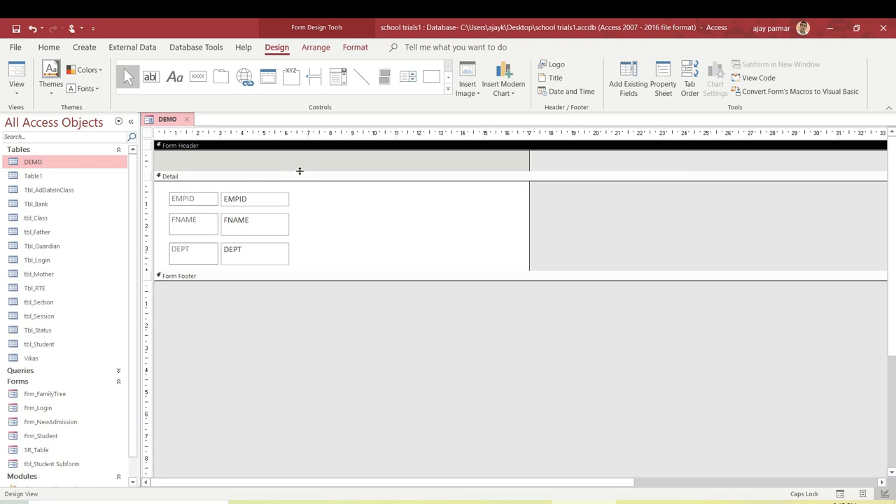
click(346, 217)
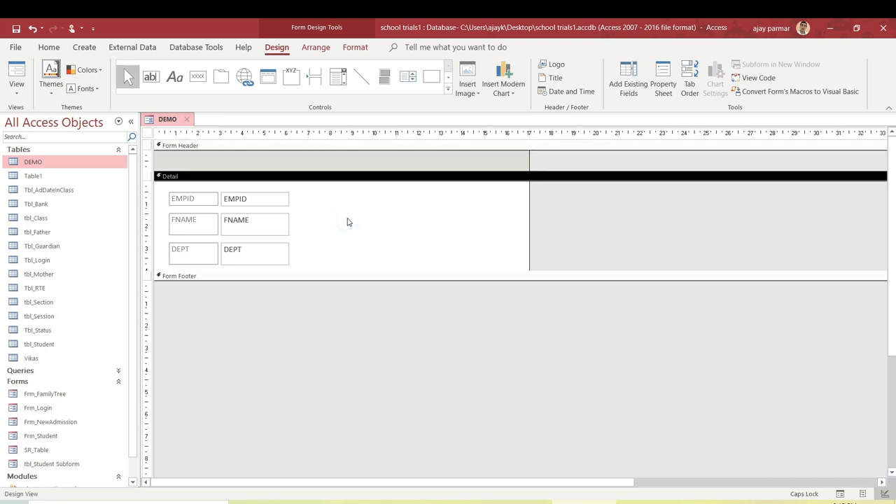
click(272, 166)
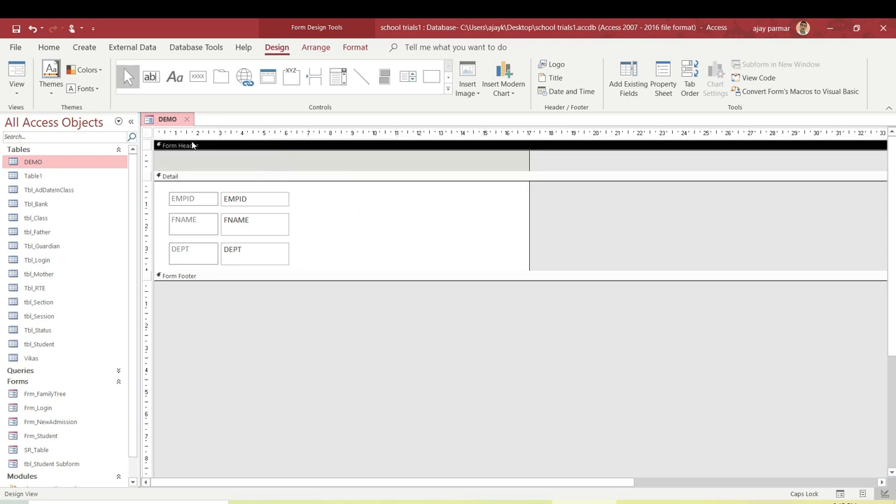
click(305, 223)
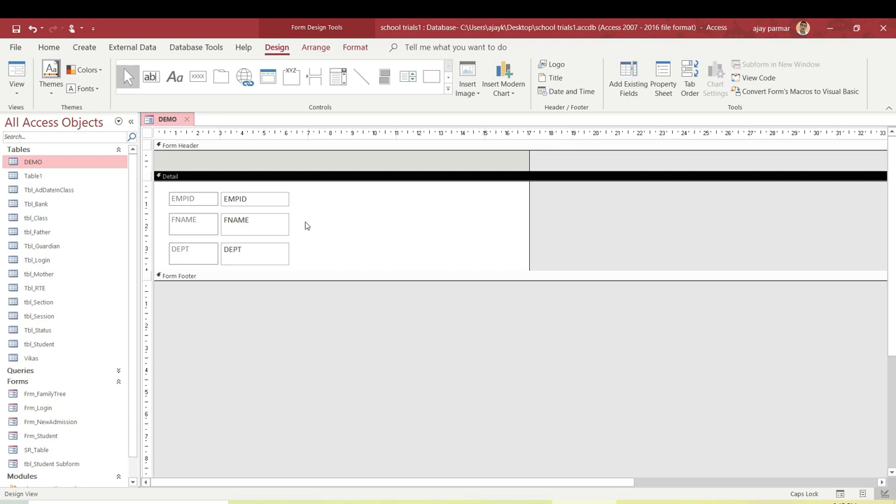
click(254, 169)
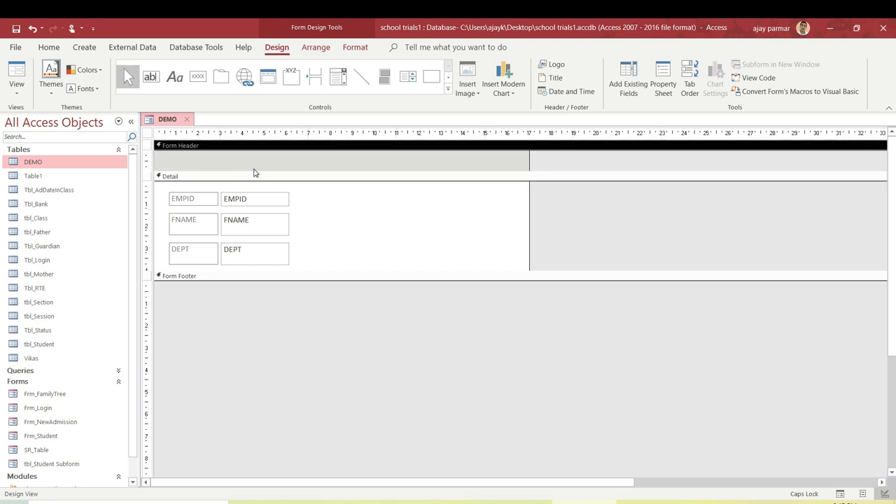
Open the property sheet for the form's Detail section.
click(346, 219)
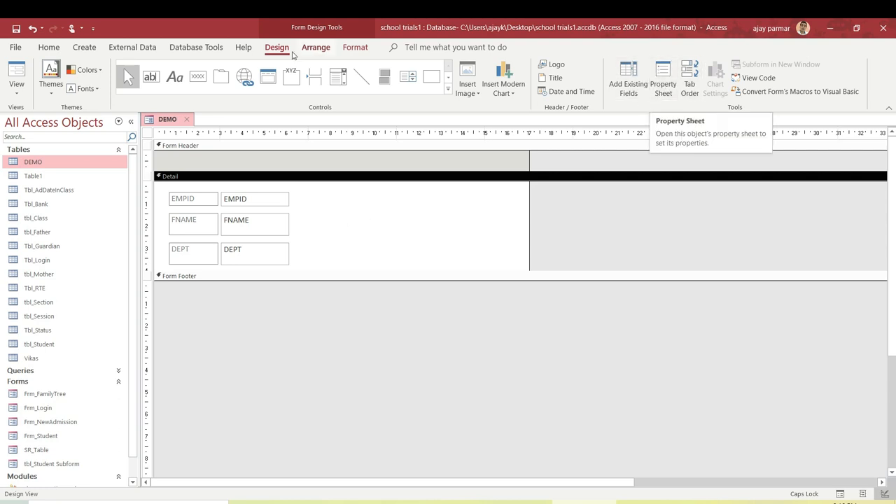
click(662, 98)
click(663, 96)
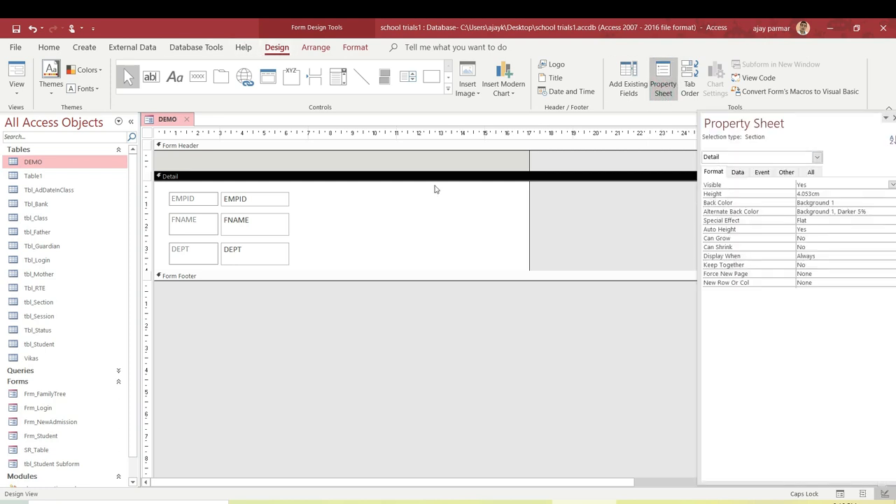
Select the Detail section, the Form Header and the whole form in turn to compare their properties.
click(351, 221)
click(424, 159)
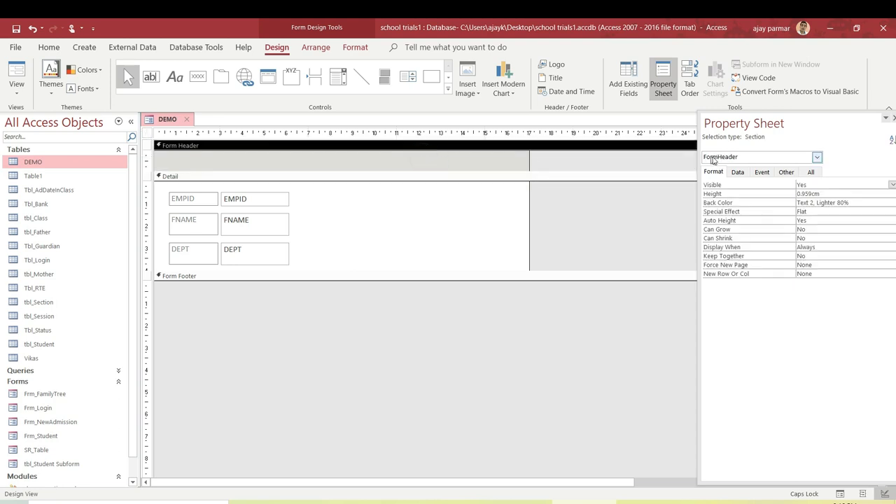
click(488, 330)
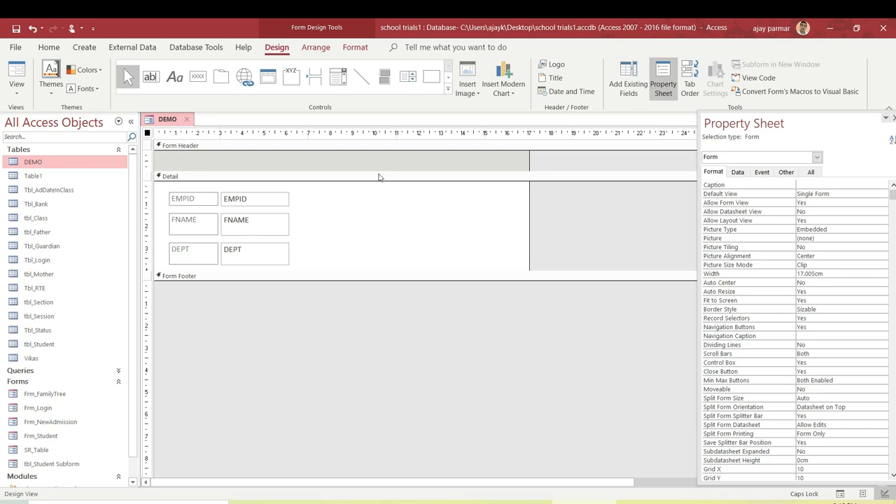
Examine the properties of the DEPT label and the EMPID text box, choosing each by name, and reselect the Detail section.
click(818, 157)
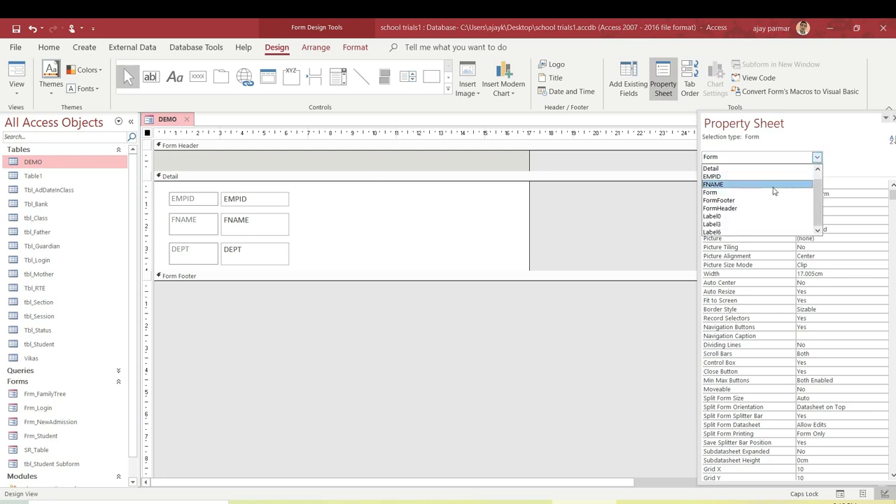
click(748, 231)
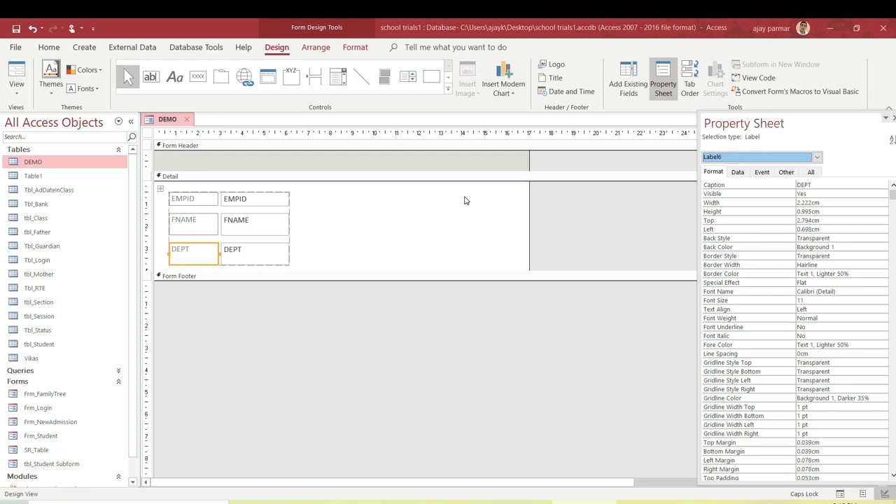
click(817, 158)
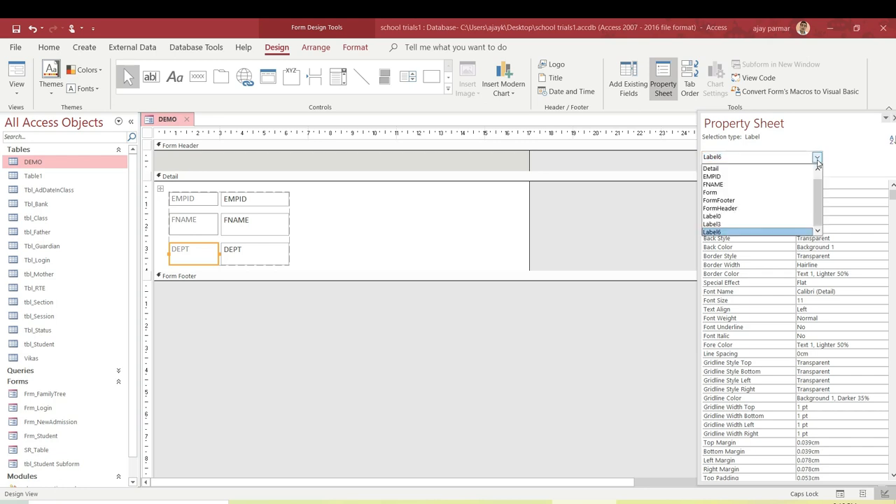
click(728, 177)
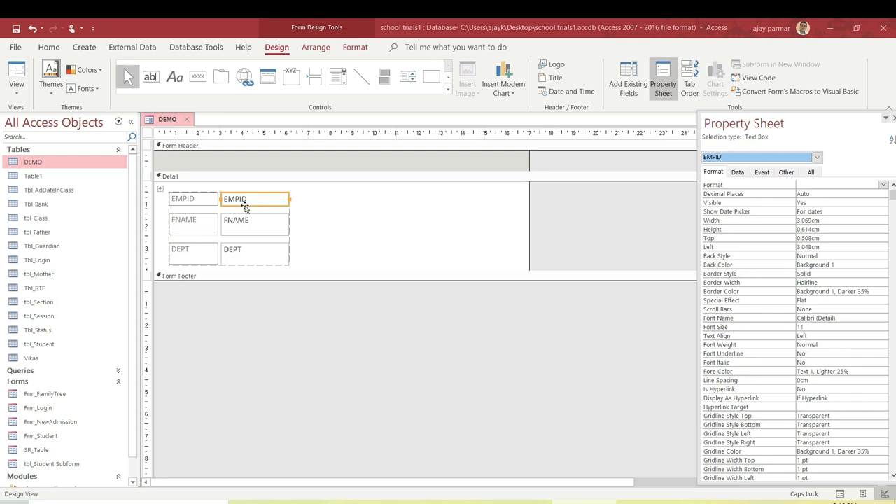
click(358, 209)
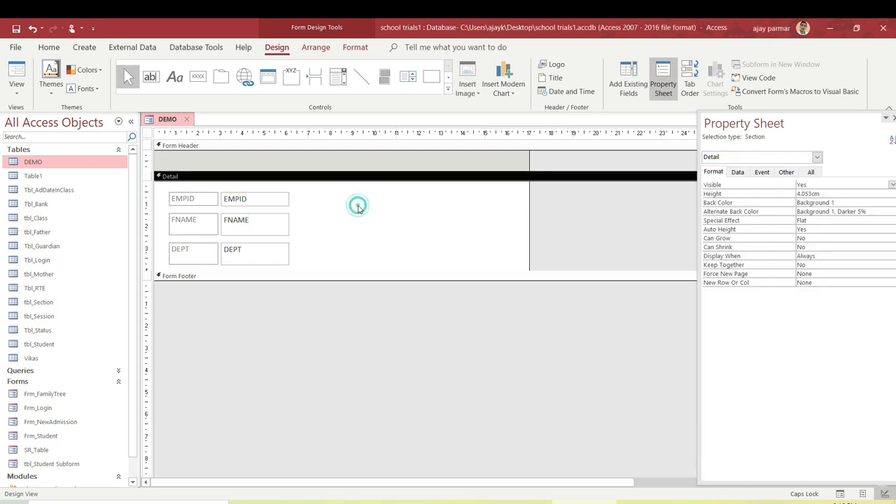
Set the Form Header's background colour to the standard orange-yellow (#FFC20E).
click(325, 161)
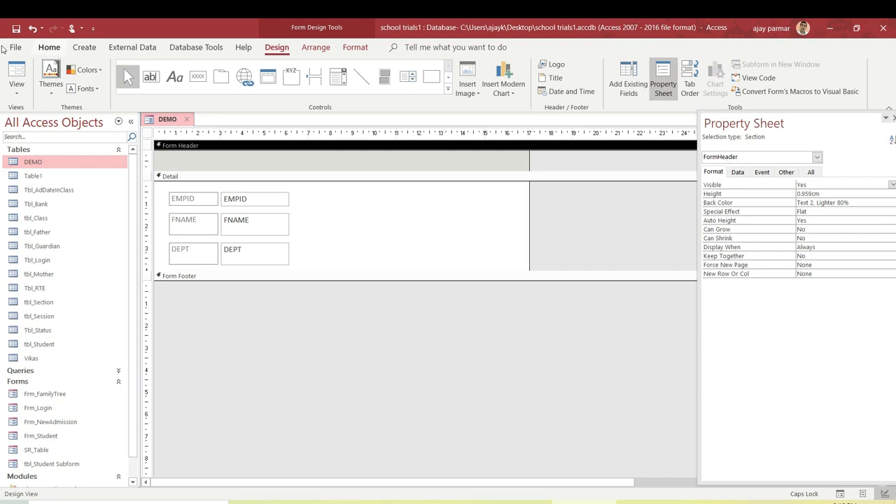
click(48, 47)
click(577, 89)
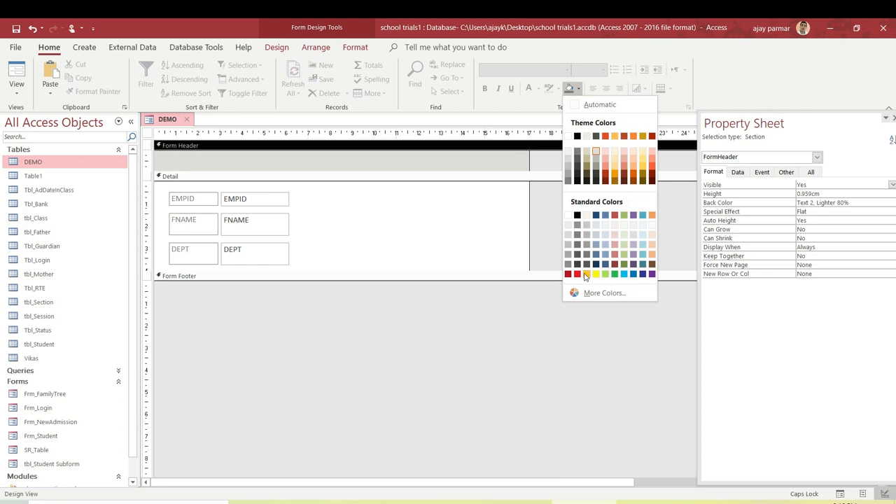
click(586, 274)
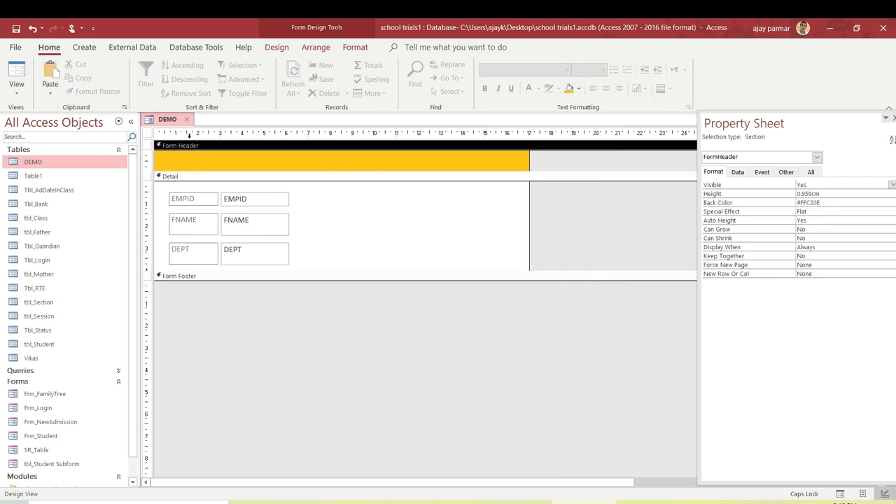
Check the recoloured header in Form View, and return to Design View with the Detail section selected.
click(17, 77)
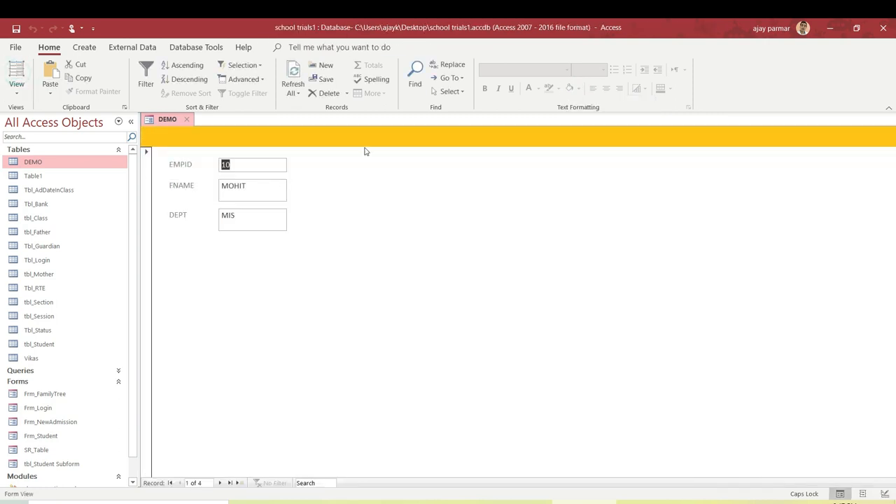
click(16, 89)
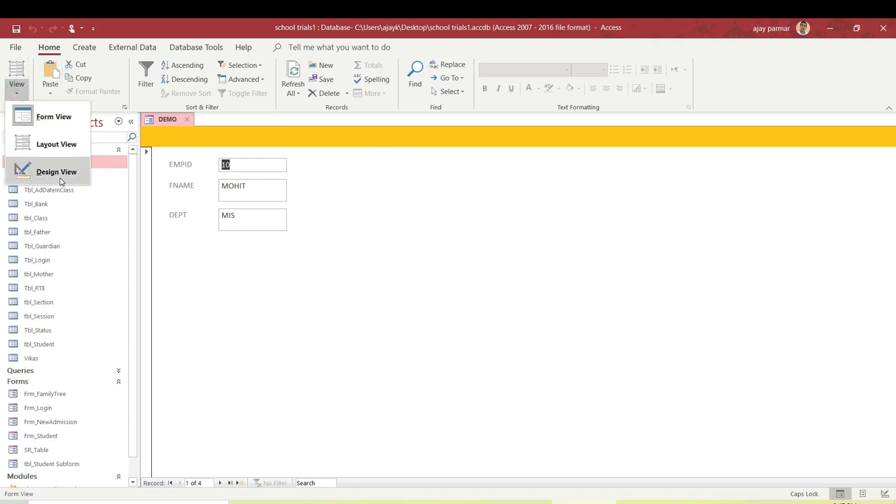
click(28, 171)
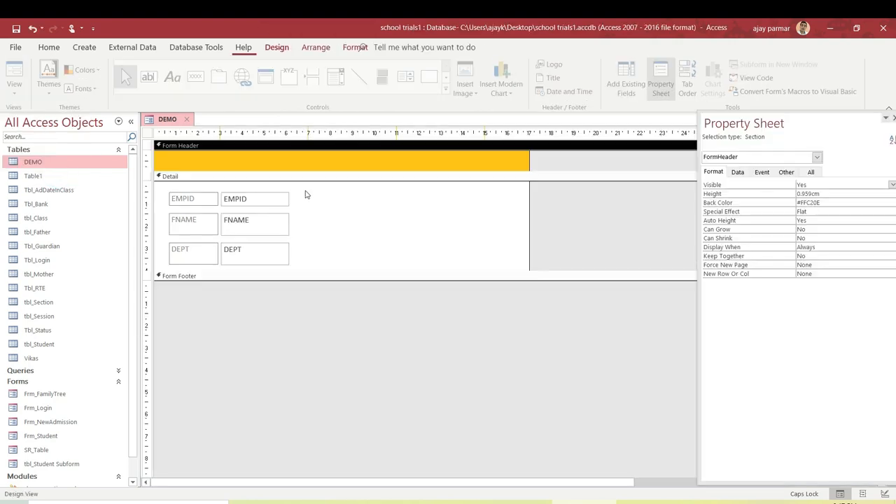
click(369, 215)
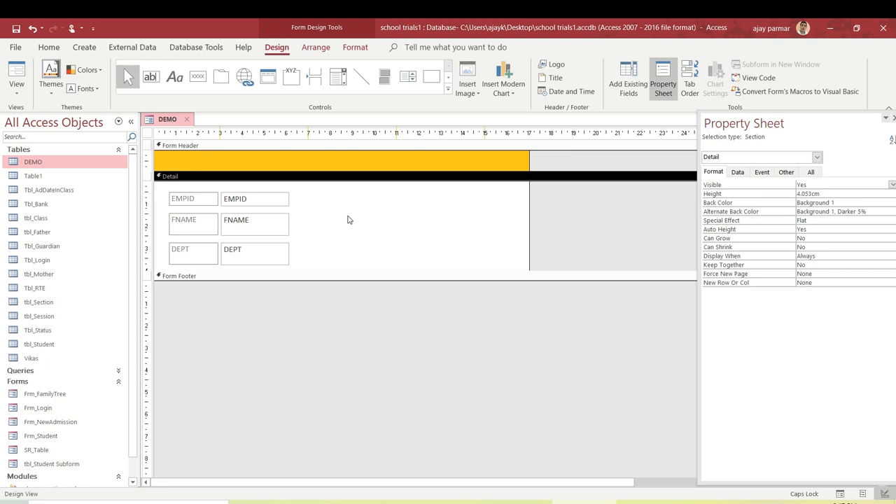
Draw a command button about 2.1 by 1.4 cm beside the Detail fields and choose the Record Operations action Delete Record.
click(200, 82)
mouse_move(358, 199)
mouse_down()
mouse_move(372, 220)
mouse_move(399, 223)
mouse_up()
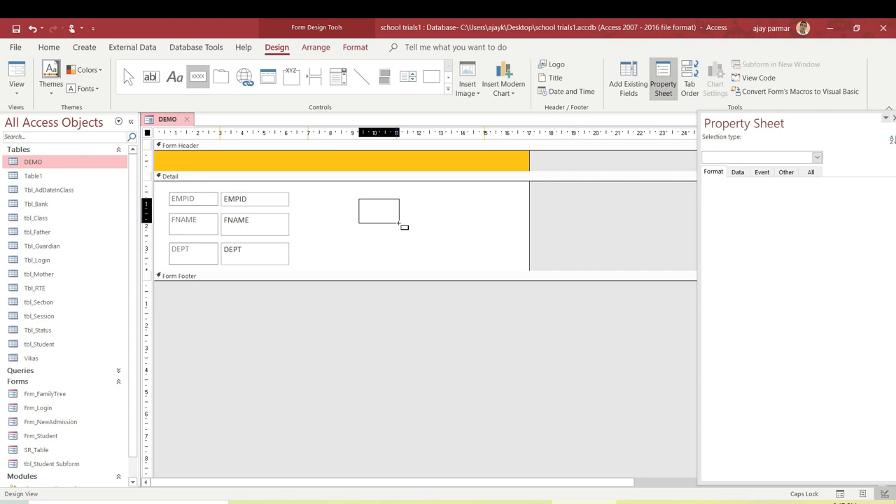
mouse_move(399, 223)
mouse_down()
mouse_move(409, 238)
mouse_move(443, 241)
mouse_move(405, 229)
mouse_up()
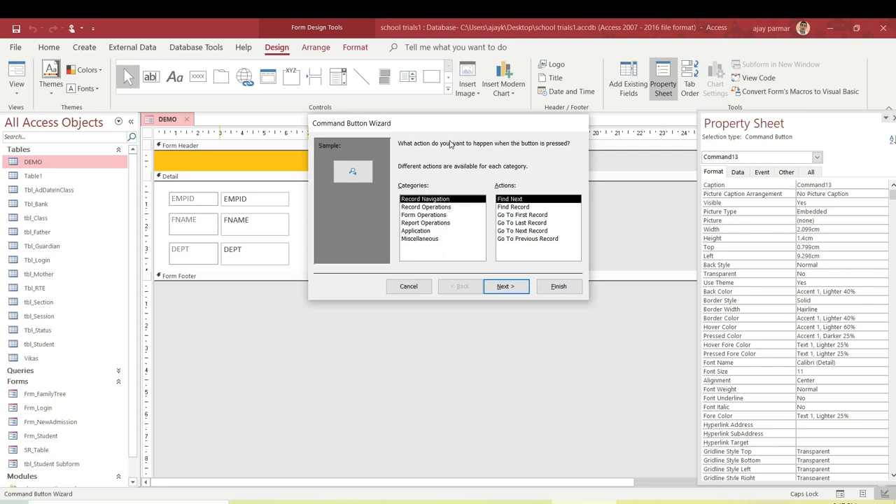
click(420, 207)
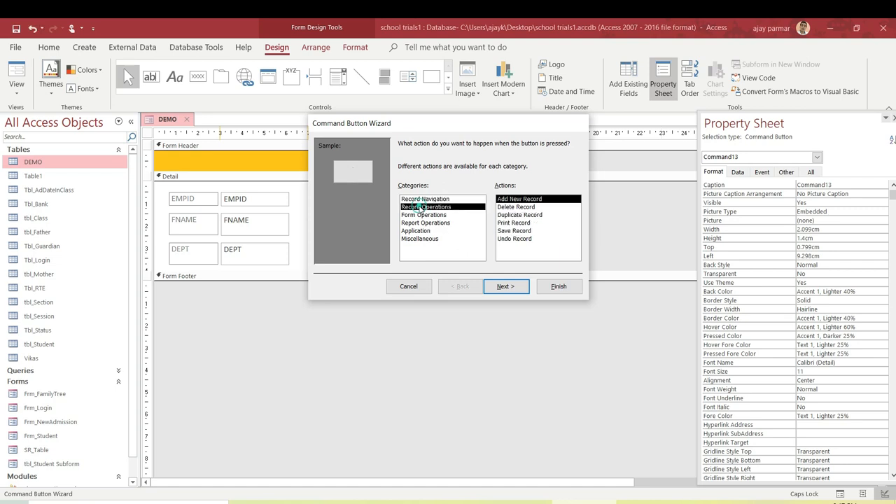
click(519, 208)
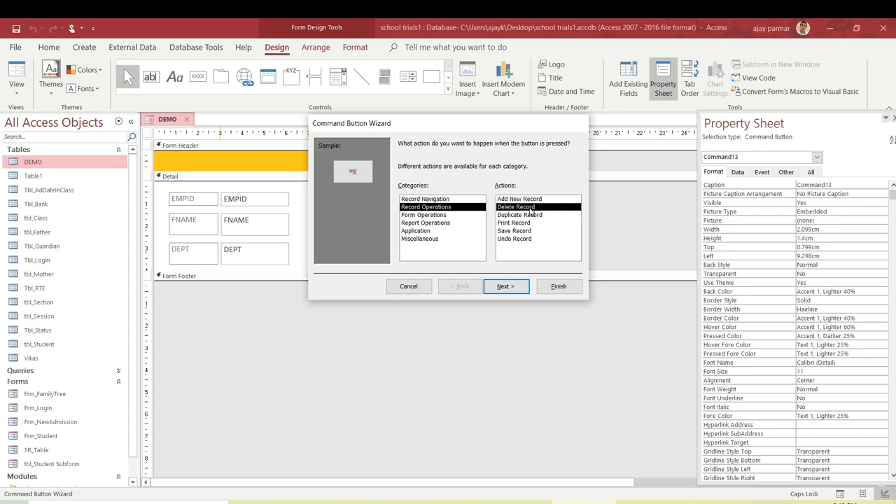
Make the button show the text Delete Record and finish the wizard with the default button name.
click(507, 287)
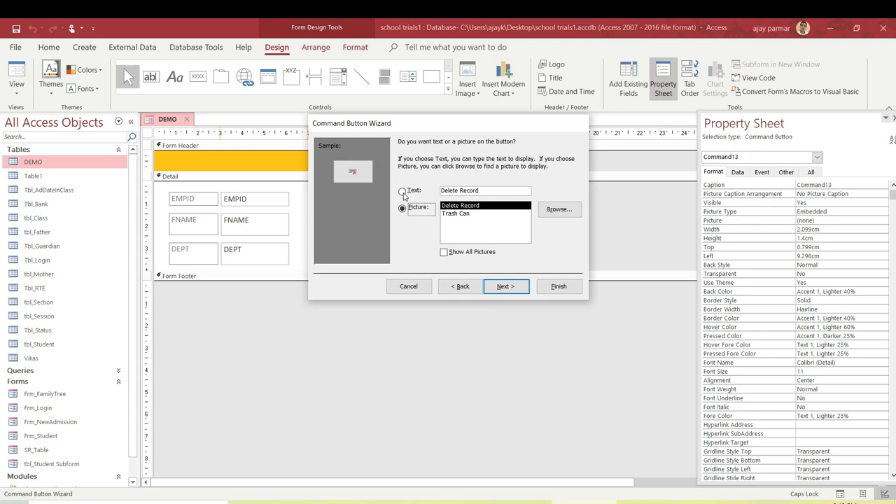
click(404, 192)
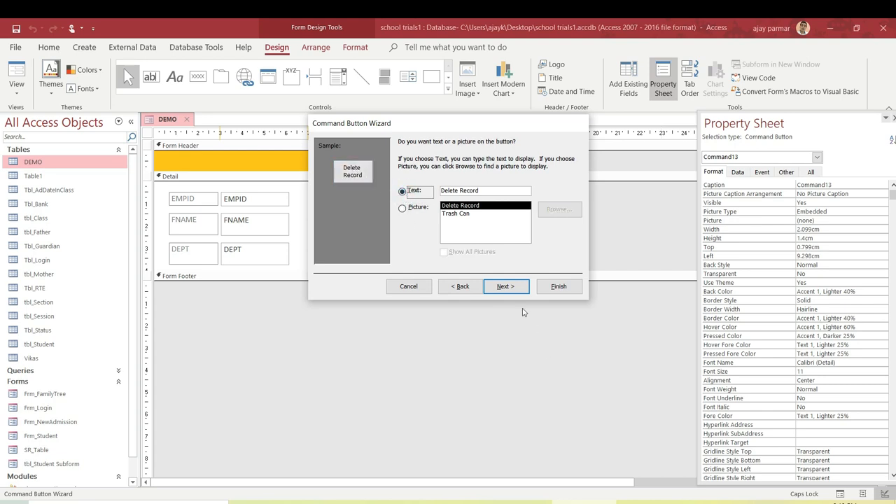
click(509, 287)
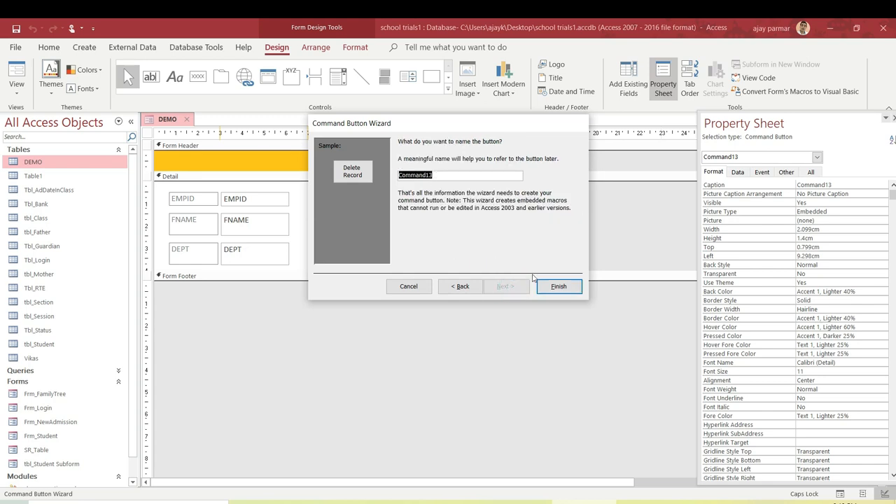
click(559, 288)
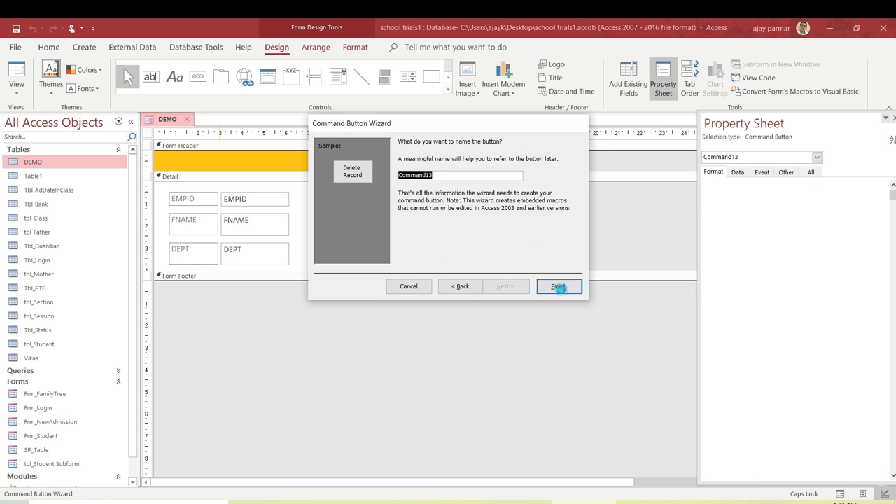
click(397, 246)
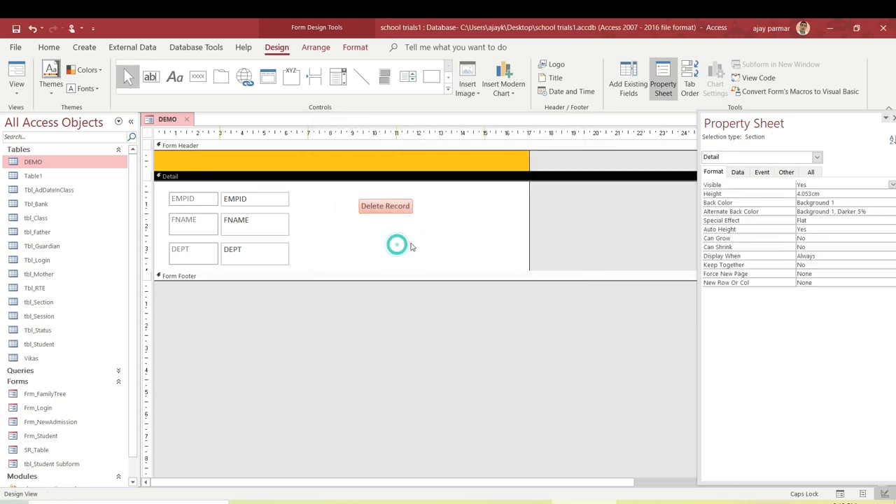
click(384, 218)
Switch to Form View, go to the third record and delete it with the Delete Record button.
click(16, 92)
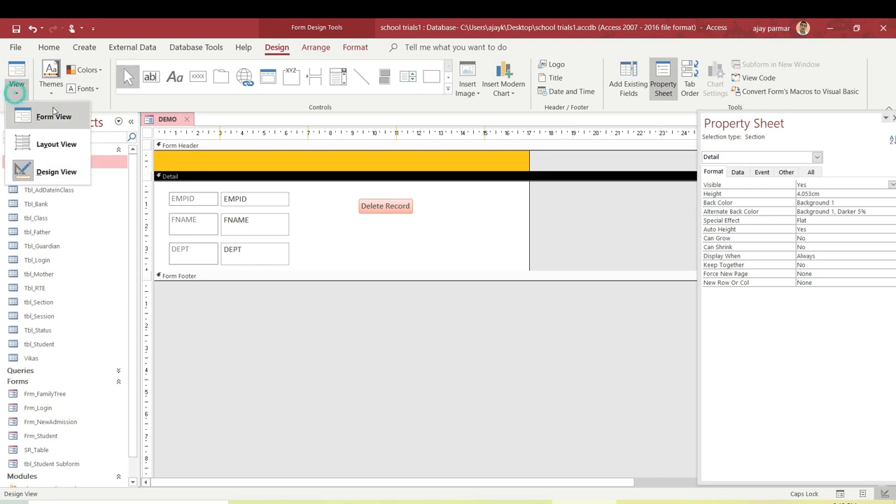
click(53, 114)
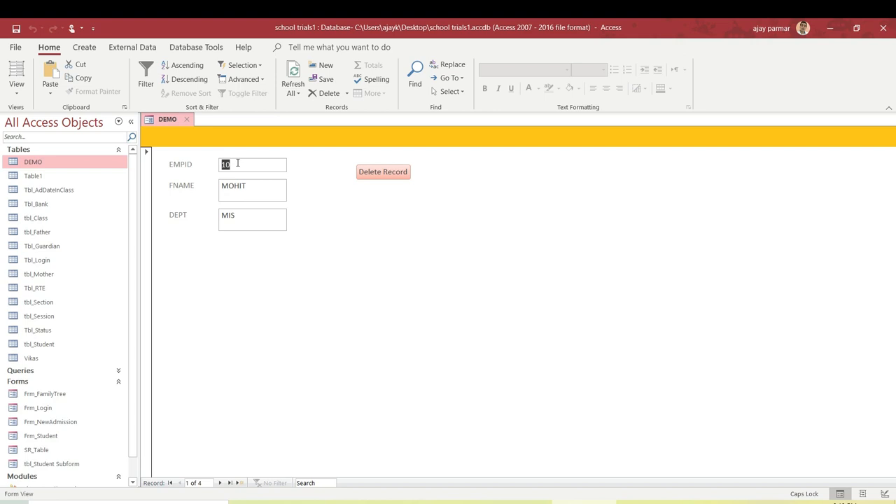
click(220, 483)
click(220, 484)
click(384, 174)
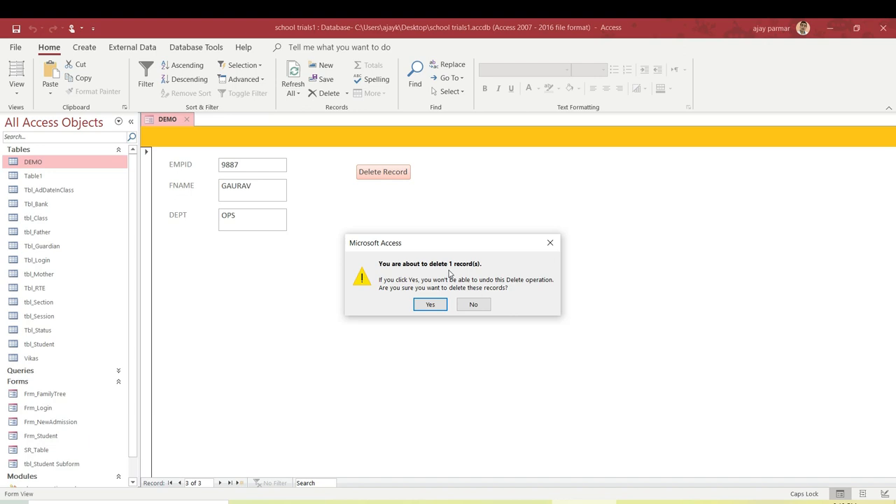
click(432, 305)
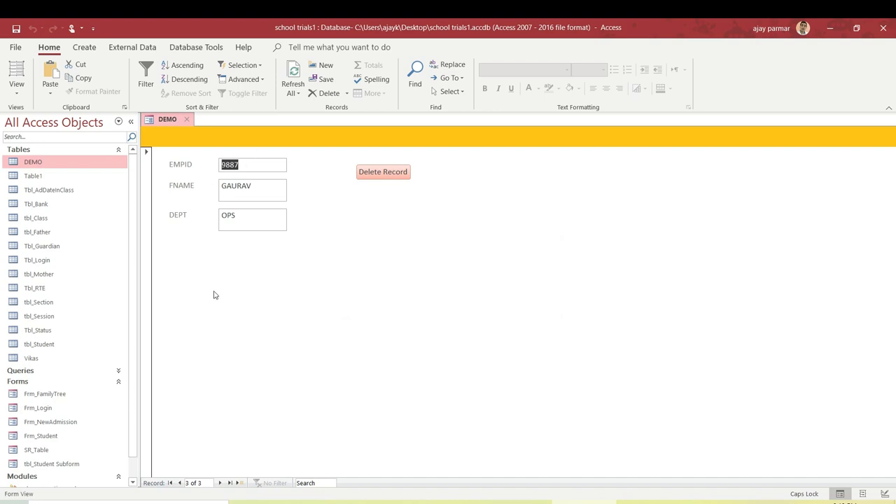
Browse the remaining records in the form and open the DEMO table to check the deletion, closing the table again.
click(179, 484)
click(179, 484)
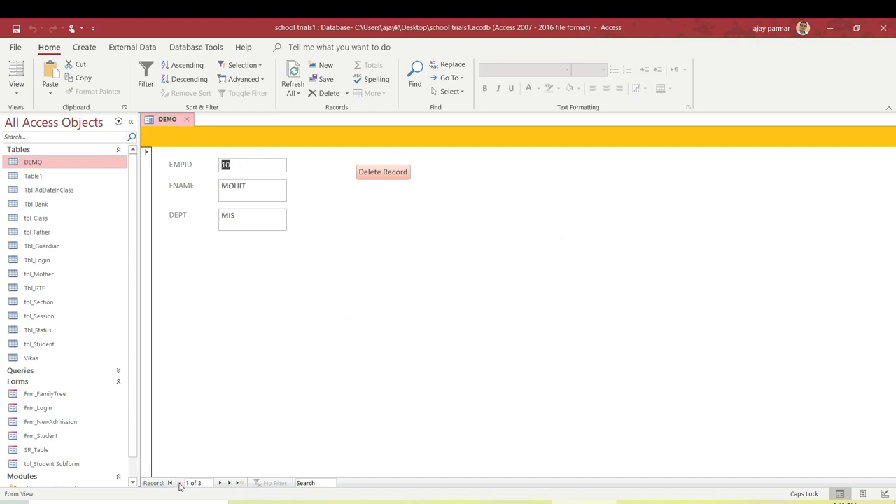
click(220, 484)
click(220, 484)
click(220, 484)
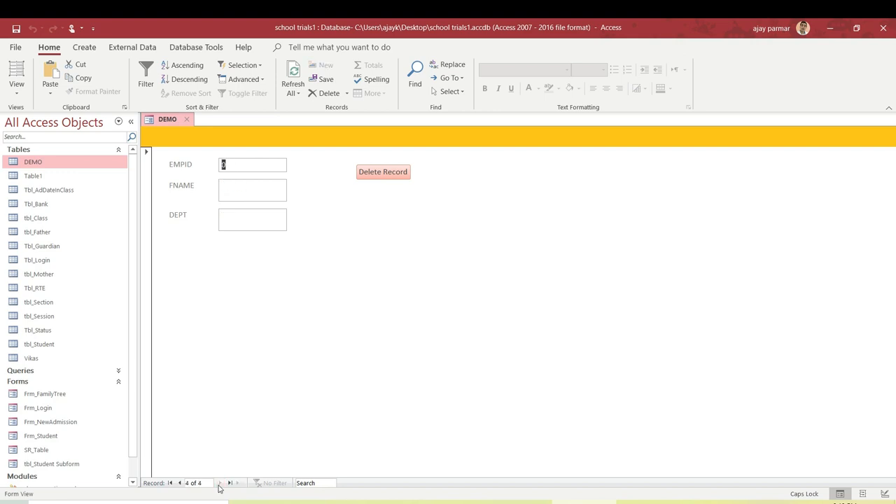
double_click(33, 163)
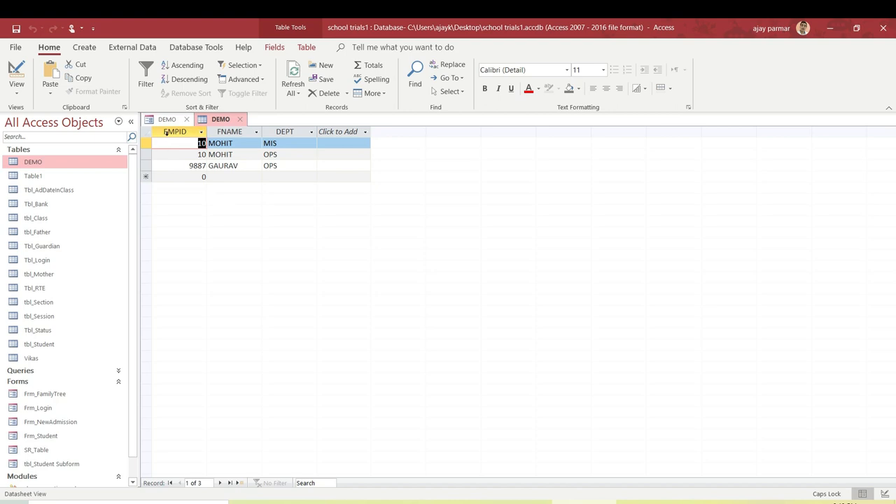
click(240, 121)
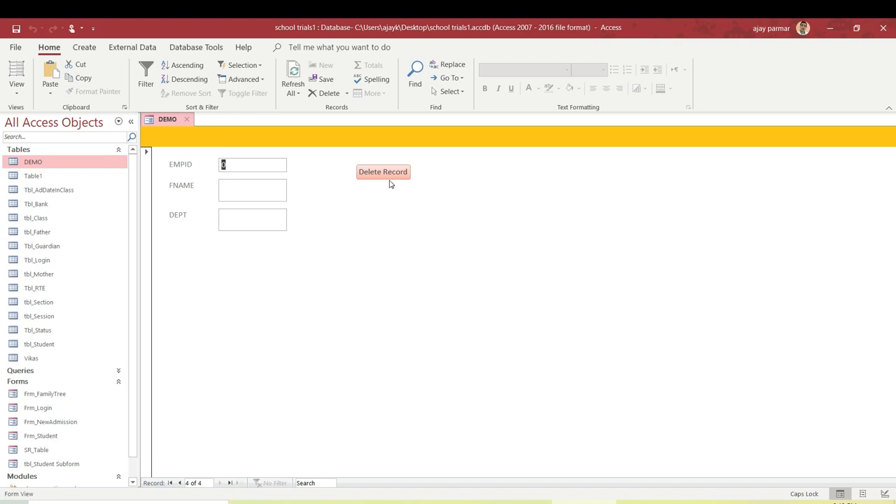
In Design View, draw a command button about 2.5 by 0.9 cm below Delete Record and choose the Record Operations action Add New Record.
click(15, 98)
click(62, 172)
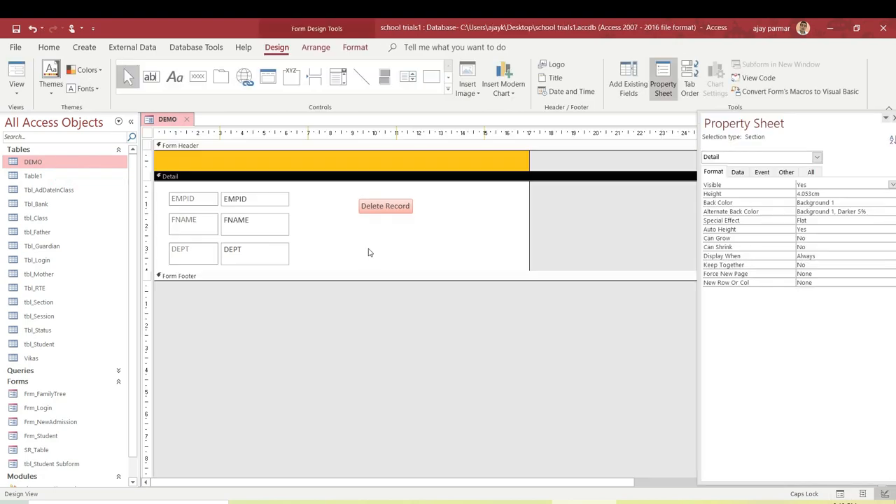
click(199, 80)
mouse_move(360, 231)
mouse_down()
mouse_move(405, 258)
mouse_move(414, 252)
mouse_up()
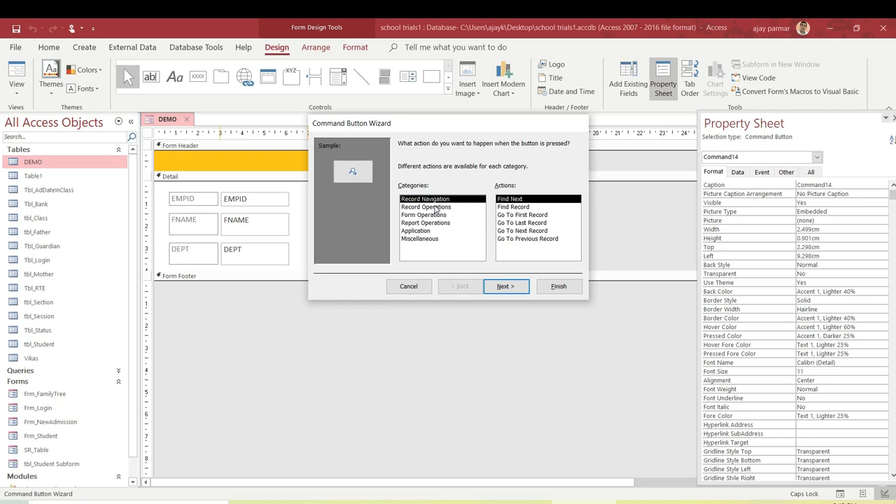
click(434, 208)
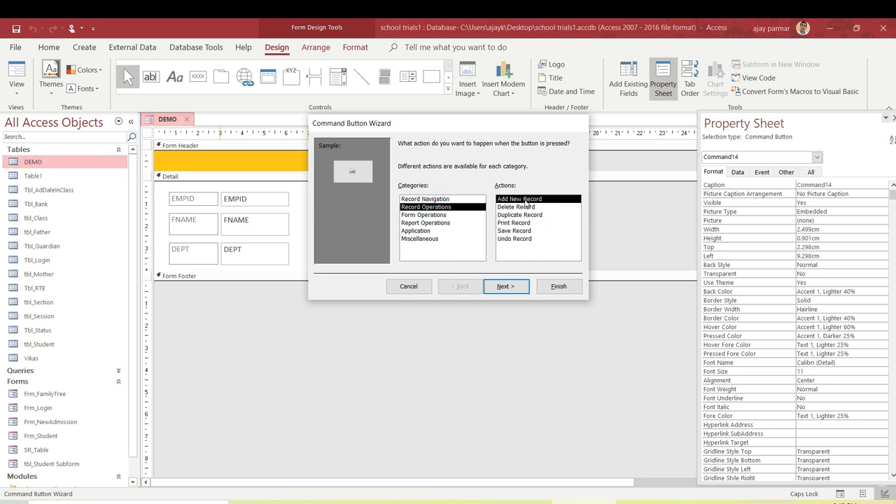
click(513, 286)
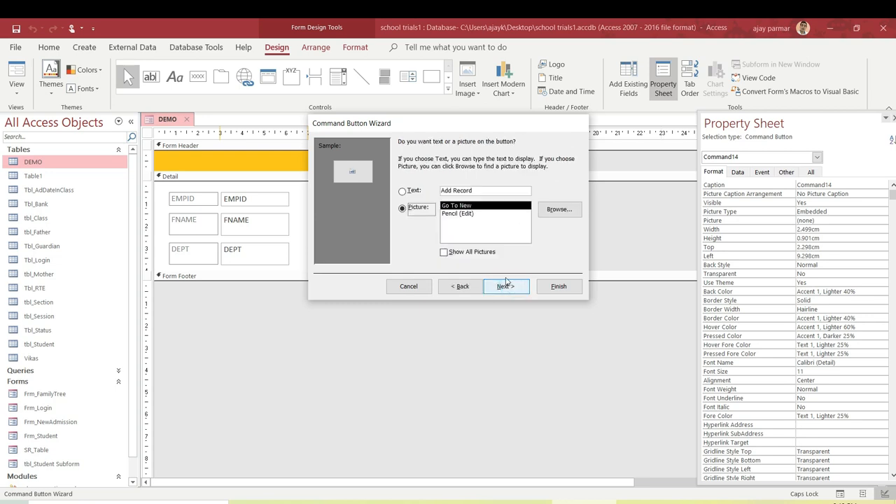
Make the new button show the text Add Record and finish the wizard with the default button name.
click(404, 191)
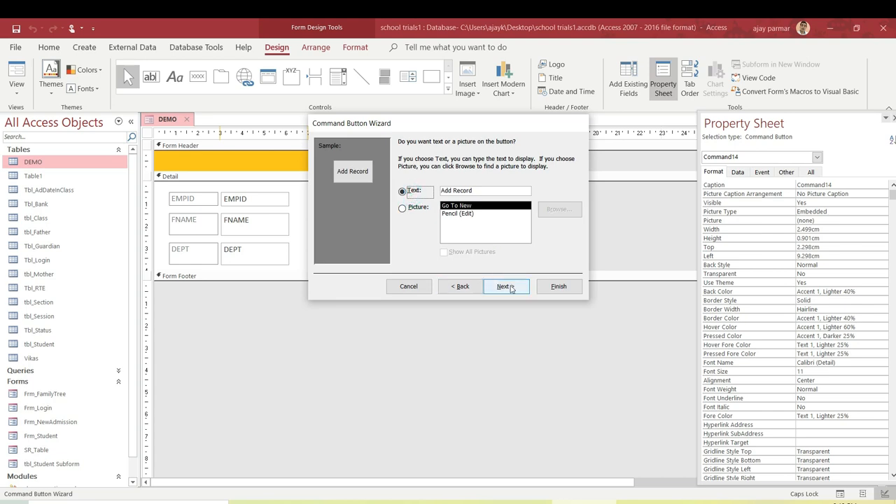
click(505, 287)
click(559, 288)
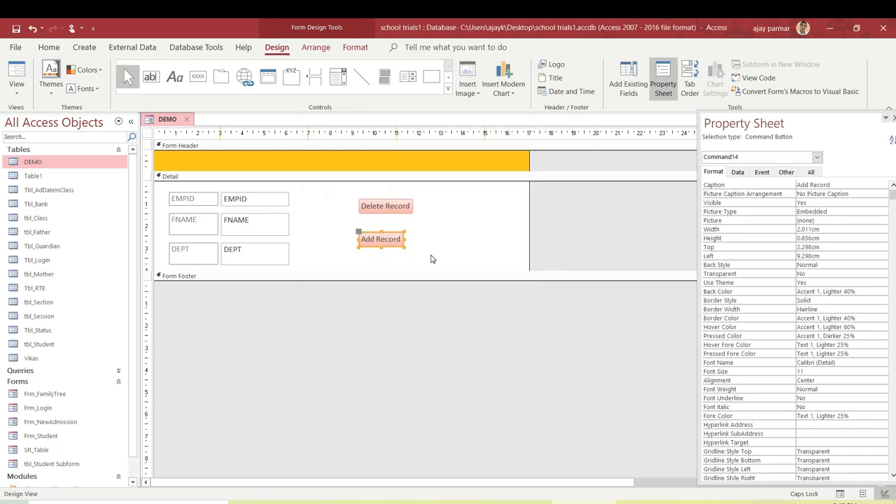
click(432, 259)
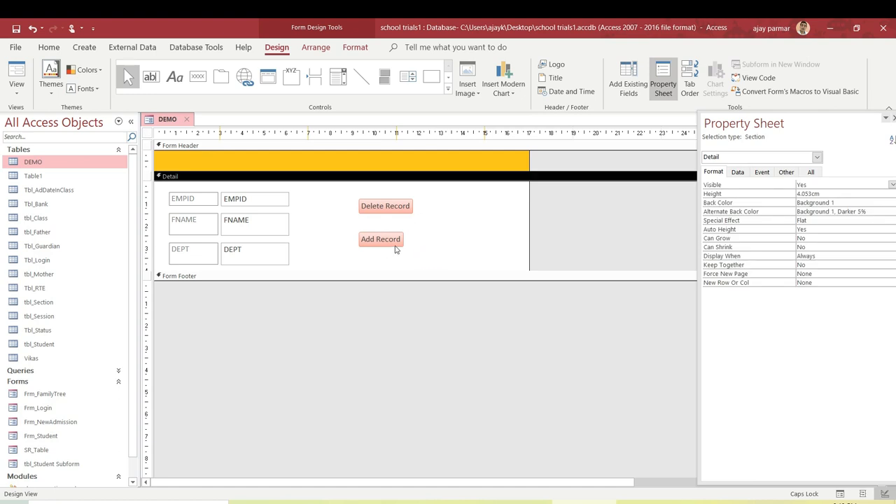
Switch to Form View, start a new record with the Add Record button, and enter an employee ID and first name.
click(16, 79)
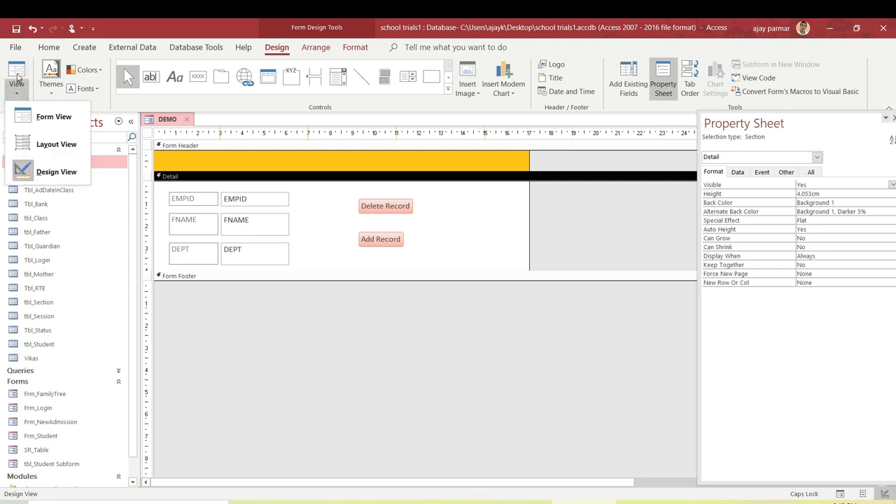
click(54, 116)
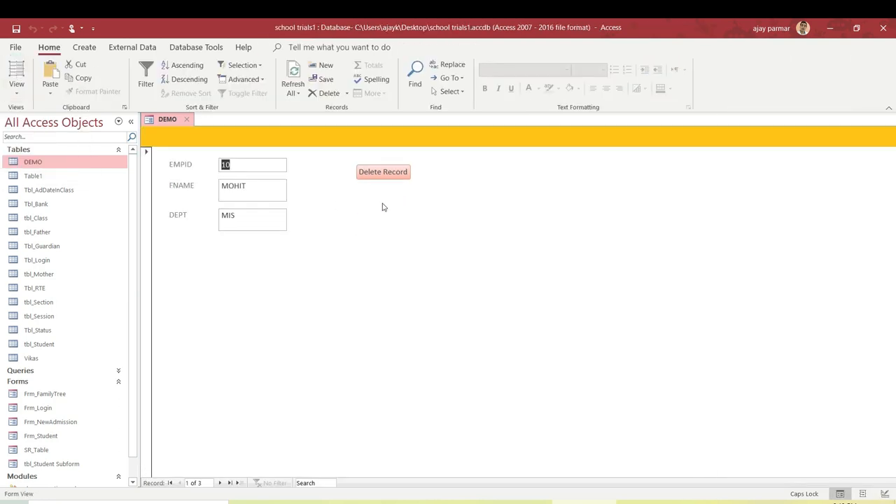
click(379, 206)
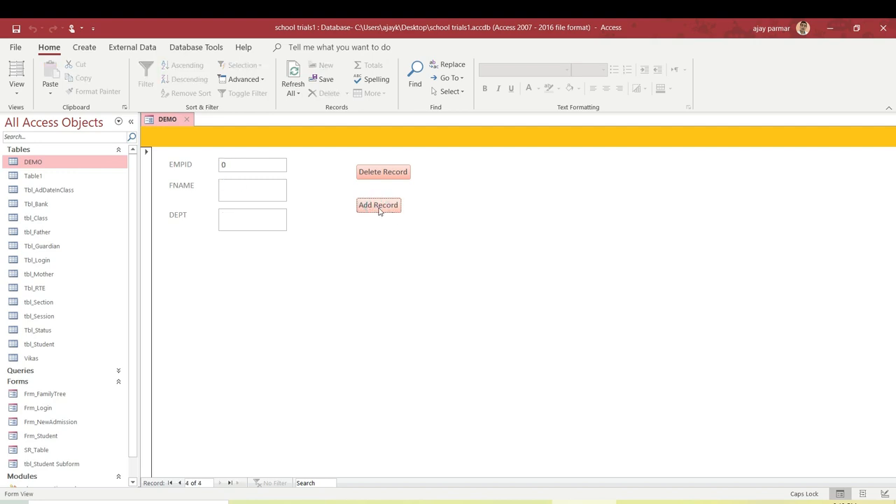
click(253, 165)
key(BackSpace)
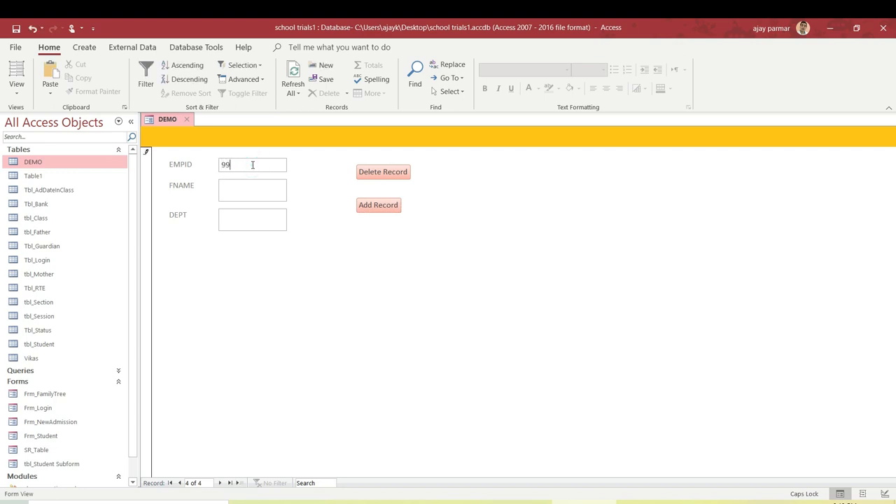
click(249, 189)
text(SURESH)
Start another record with the Add Record button, enter an employee ID and the text TEST, and move on to a new blank record.
click(379, 205)
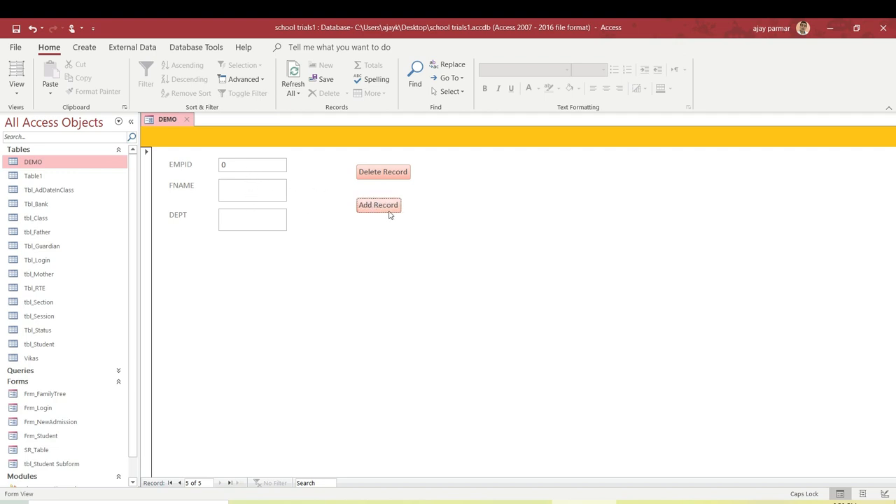
click(234, 166)
key(BackSpace)
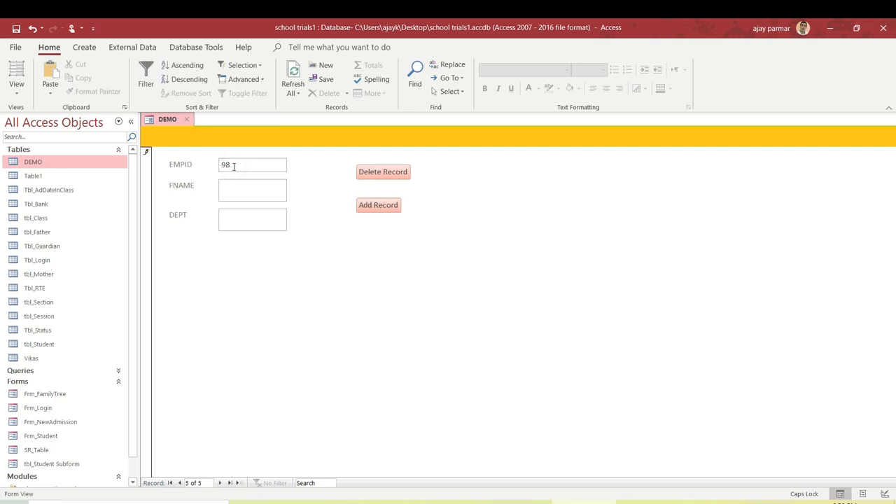
text(TEST)
click(382, 207)
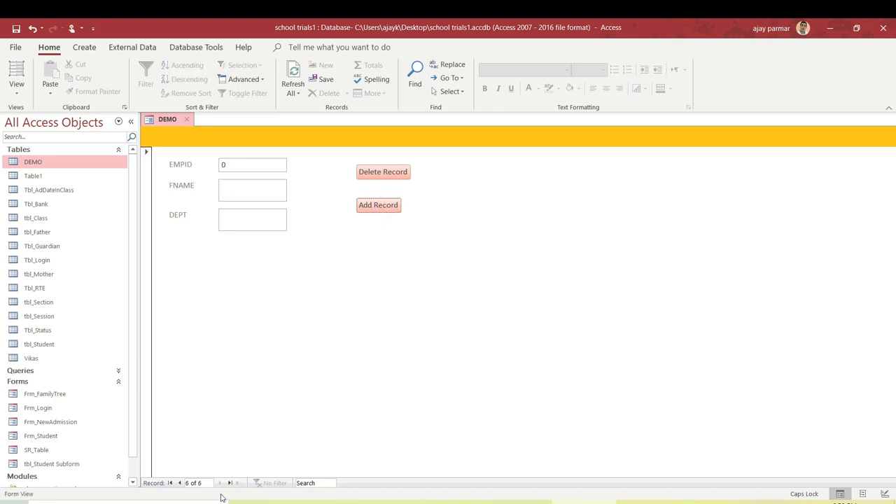
Browse back through the form's records to check the additions, and return to a blank record with the Add Record button.
click(180, 484)
click(180, 483)
click(180, 483)
click(180, 484)
click(372, 210)
In Design View, move the Add Record and Delete Record buttons side by side near the lower edge of the Detail section.
click(16, 89)
click(57, 172)
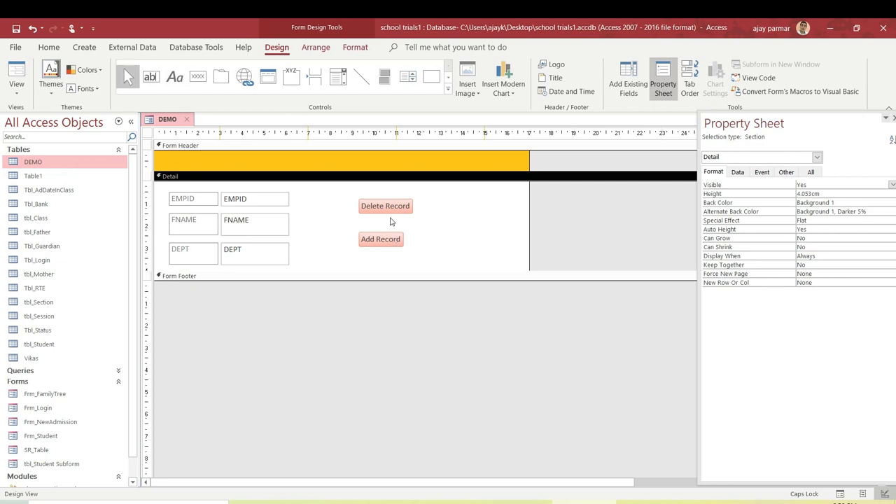
click(392, 214)
drag(401, 215, 473, 265)
drag(395, 239, 409, 262)
click(326, 214)
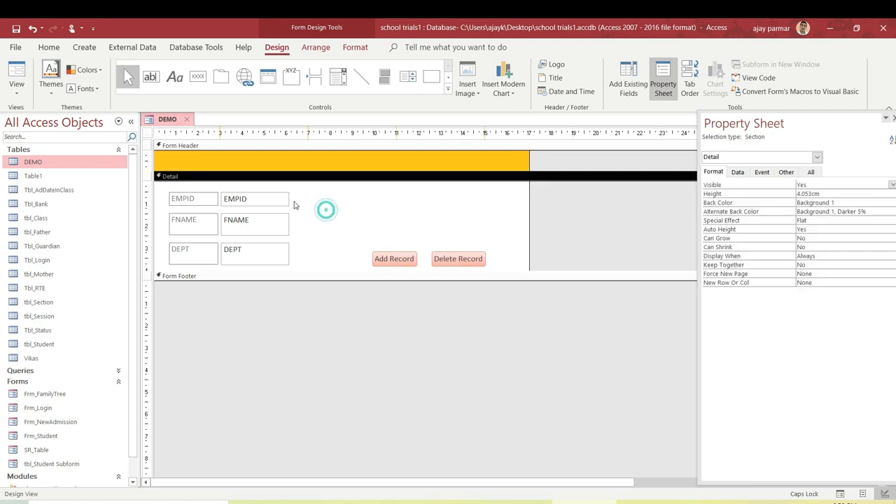
View the rearranged form in Form View, save it under the name DEMO, and close it.
click(16, 76)
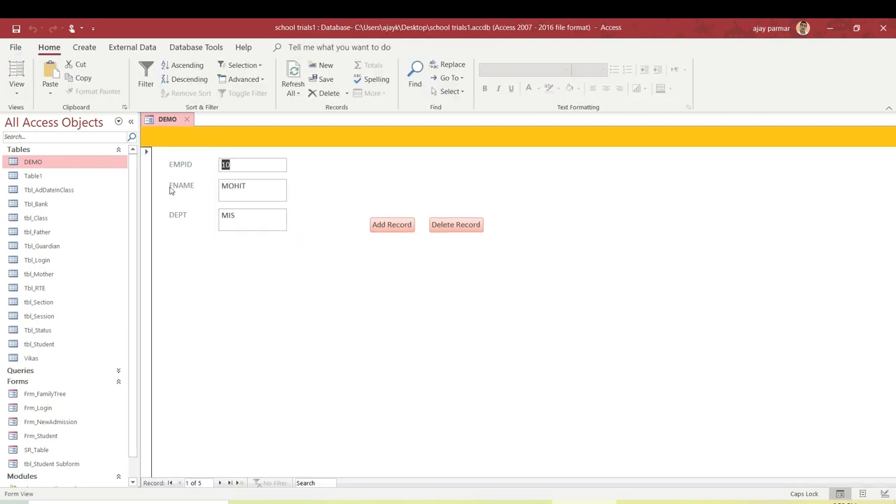
right_click(169, 124)
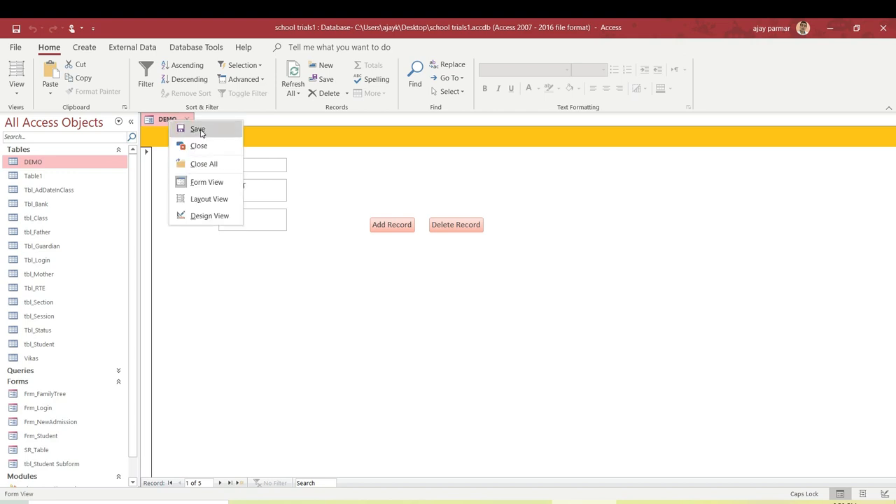
click(201, 130)
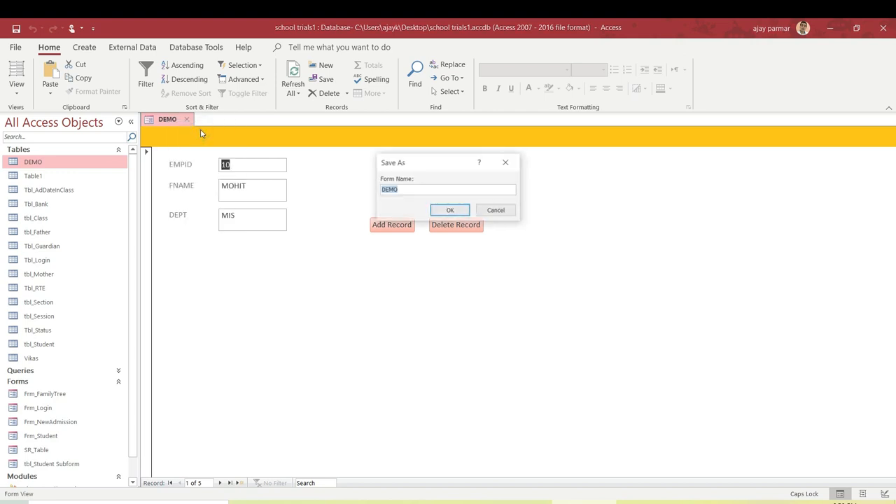
click(454, 213)
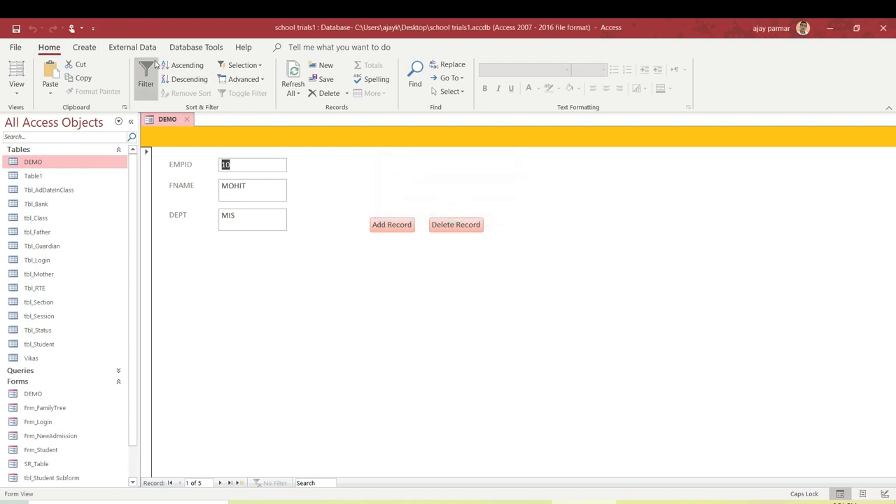
click(188, 122)
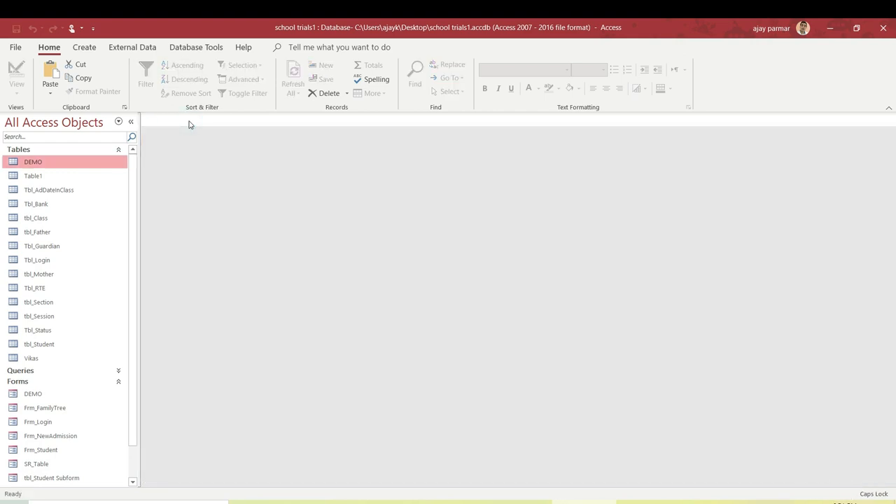
Create a form from the tbl_Father table, view it in Form View, and close it without saving.
click(65, 233)
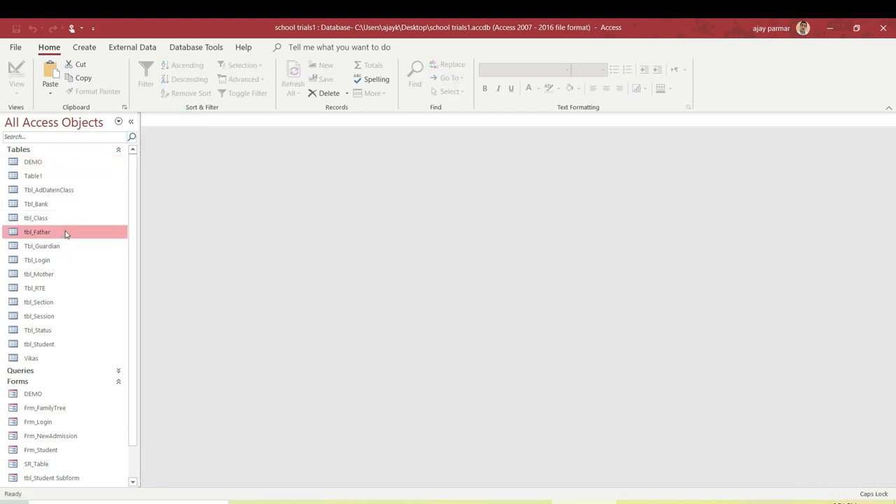
click(87, 49)
click(214, 68)
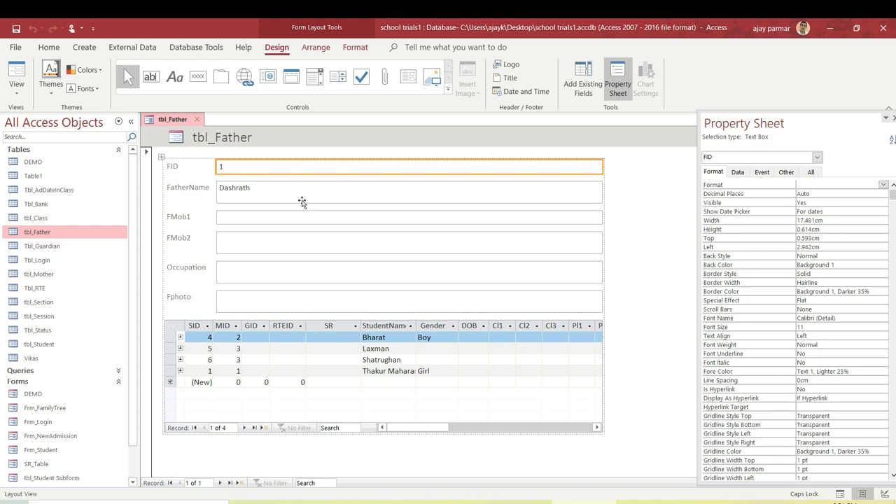
click(17, 64)
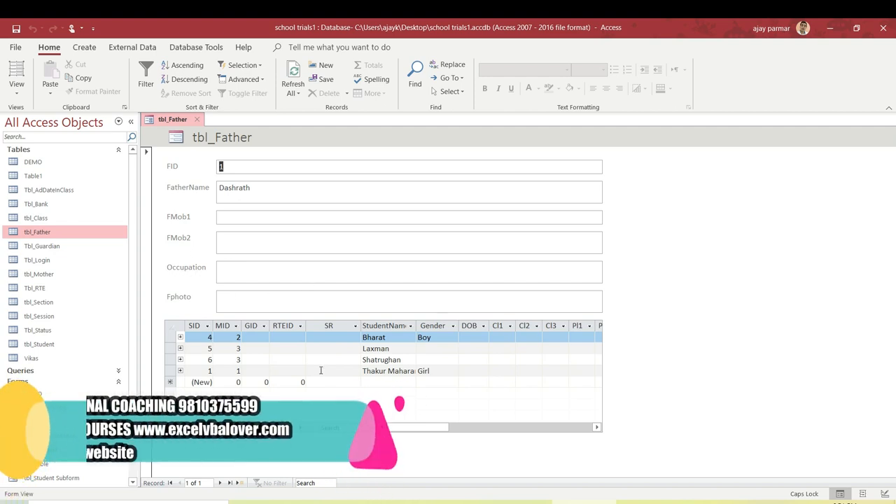
click(198, 120)
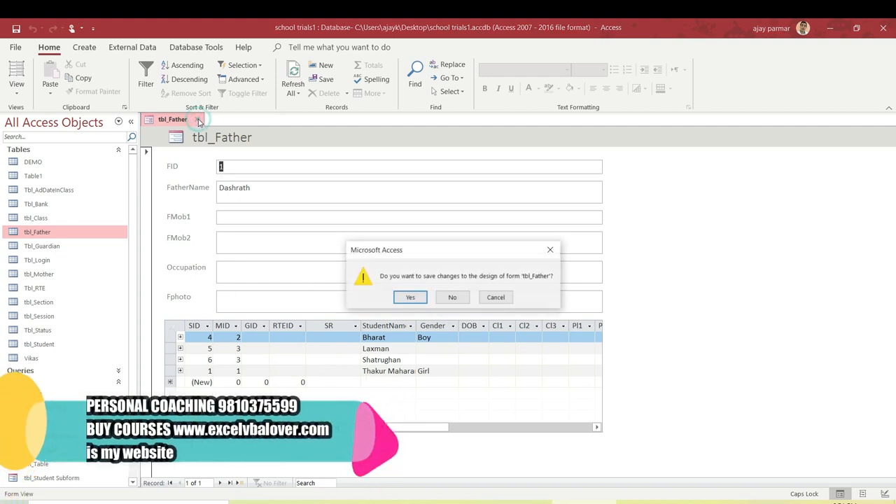
click(463, 298)
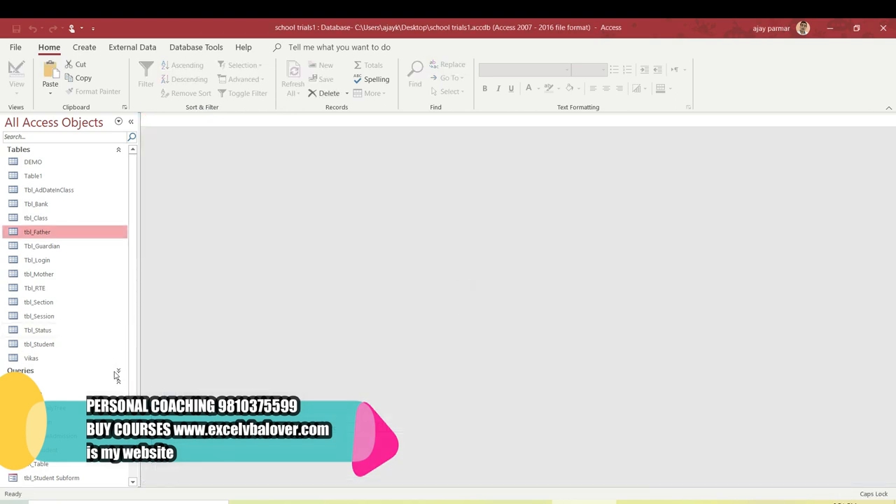